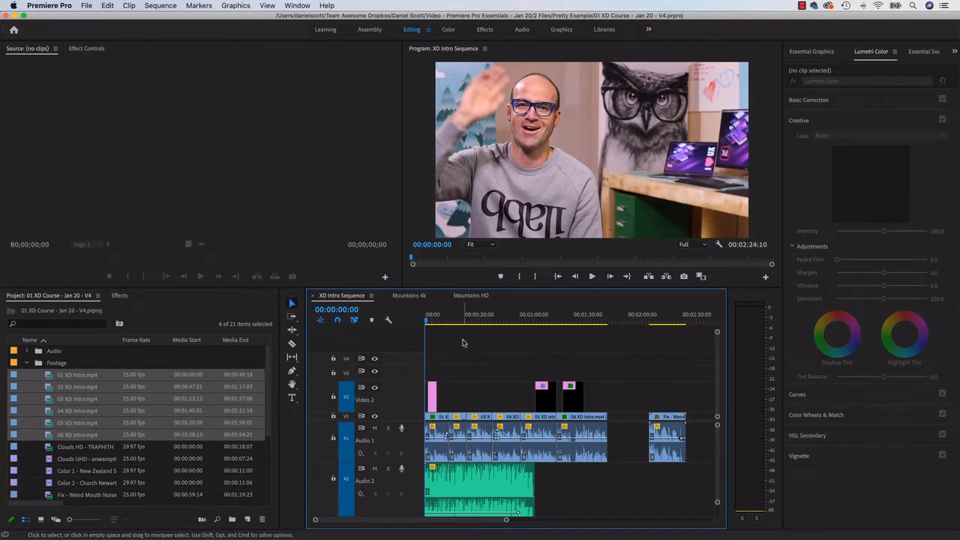
Step: Preview the finished XD Intro Sequence, playing the opening name title and checking the bullet-list and sign-up graphics further along
key(space)
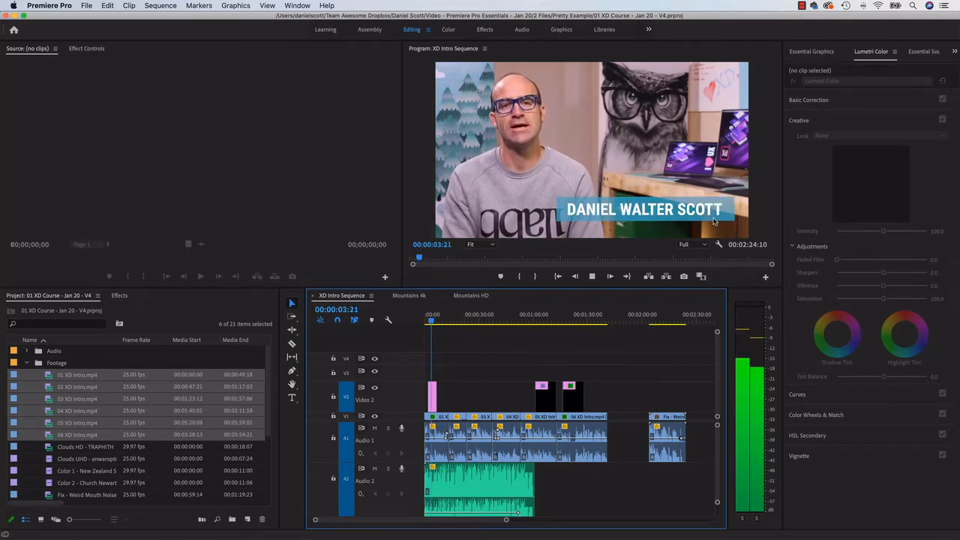
key(space)
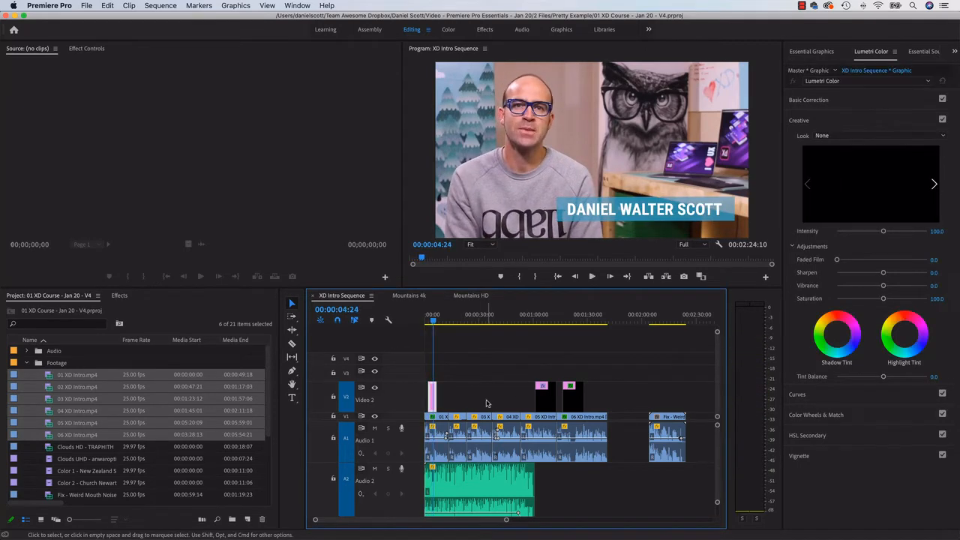
click(541, 319)
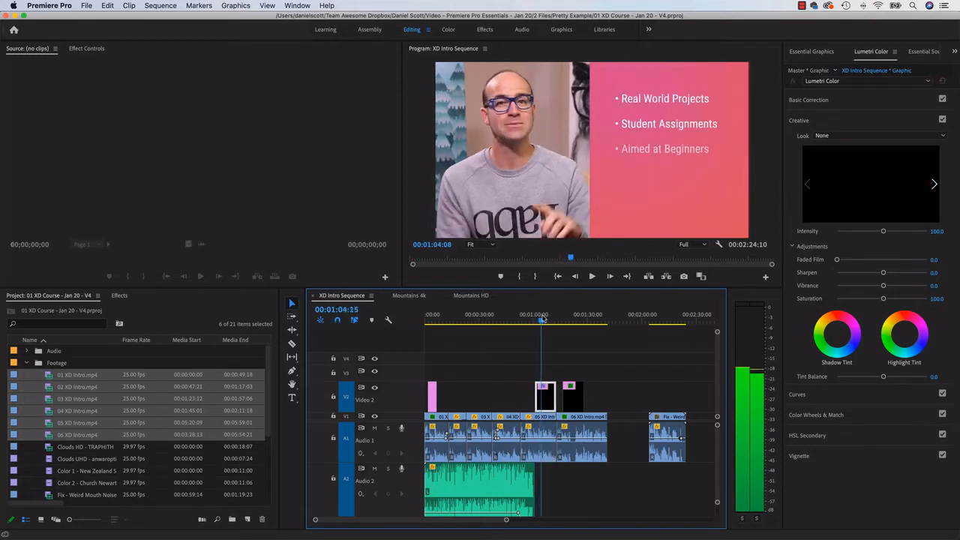
click(574, 321)
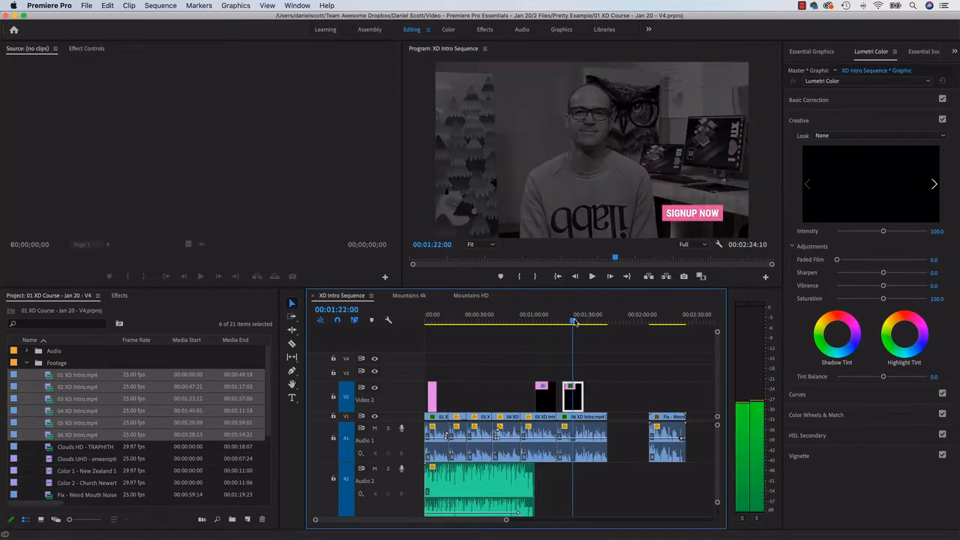
drag(574, 321, 575, 321)
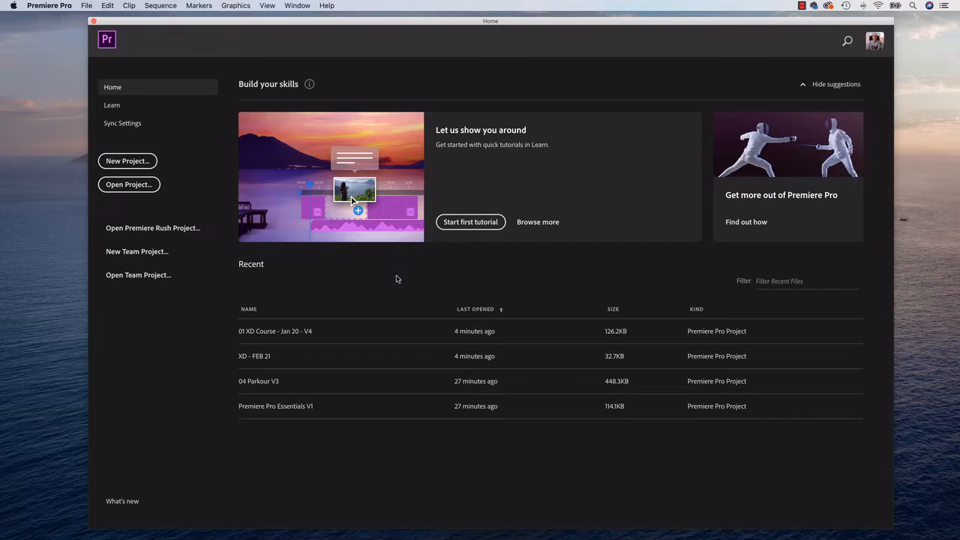
Step: Start a new project and name it XD Intro - FEB 21
click(121, 169)
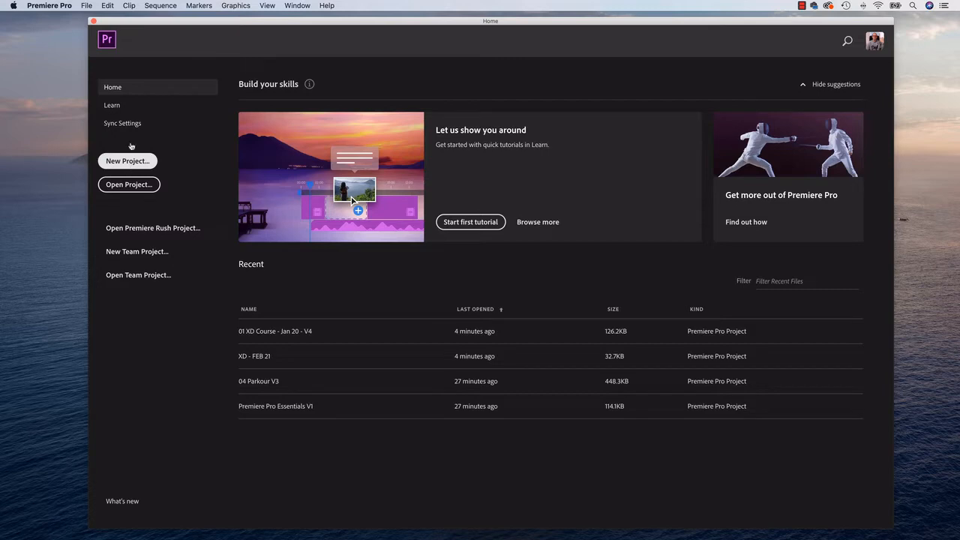
click(86, 6)
mouse_move(94, 17)
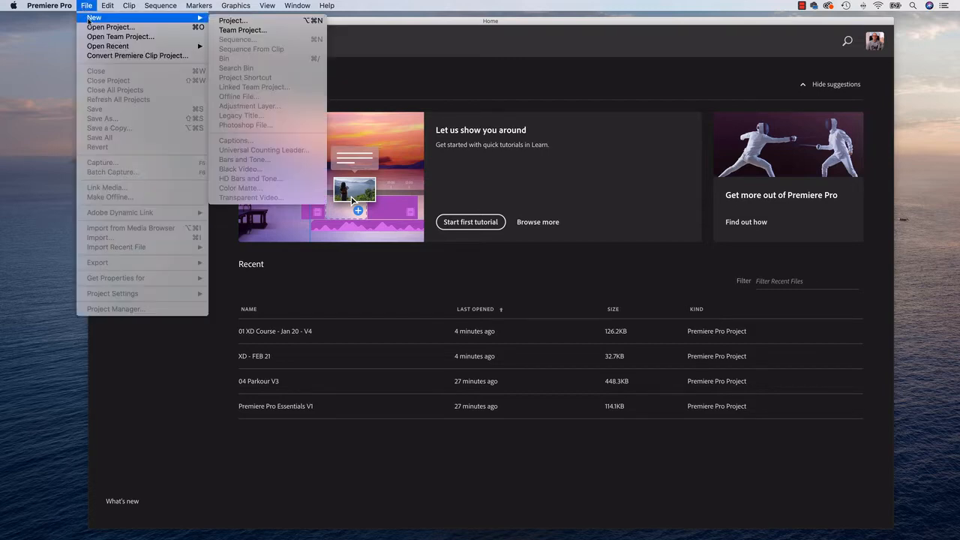
click(256, 21)
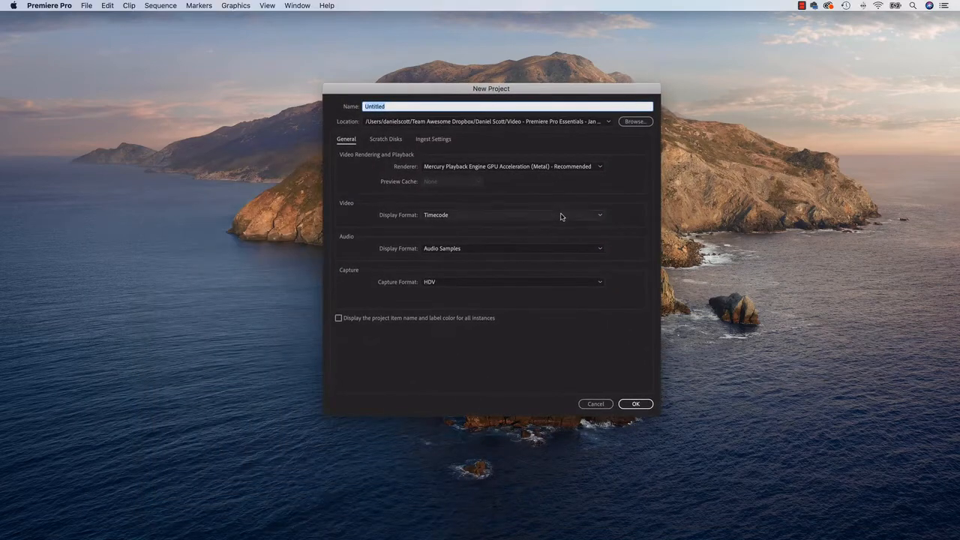
text(Xd)
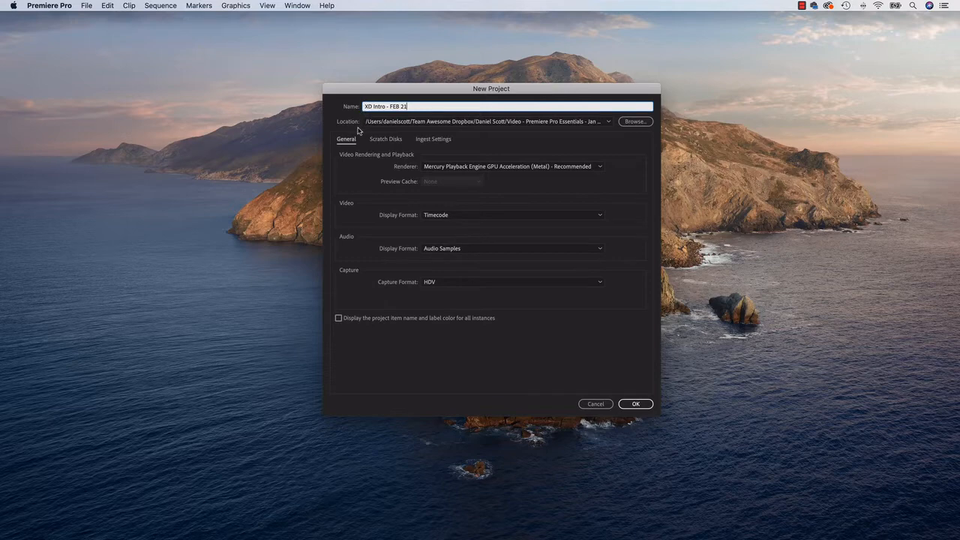
Step: Set the project's location to the Project 1 - Talking Head folder inside Exercise Files and create the project
click(634, 121)
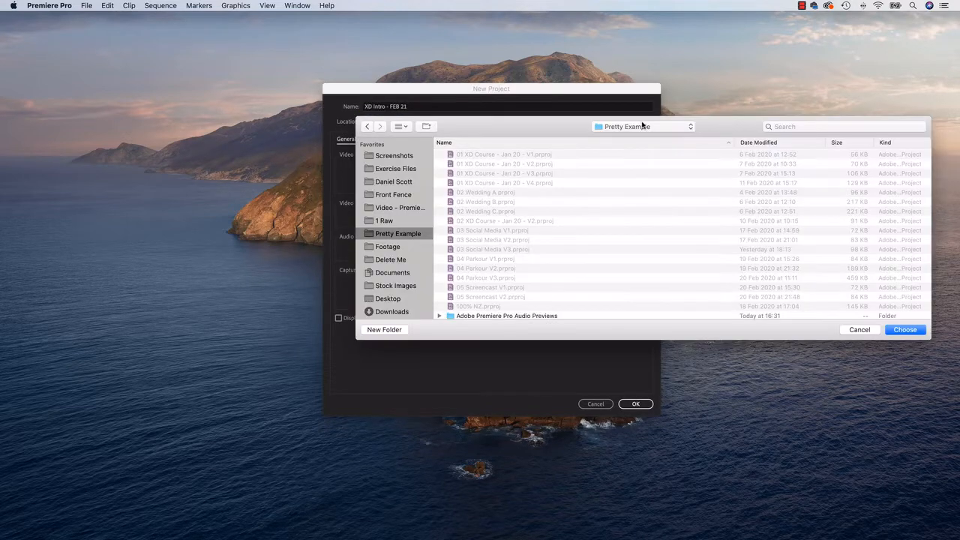
click(397, 172)
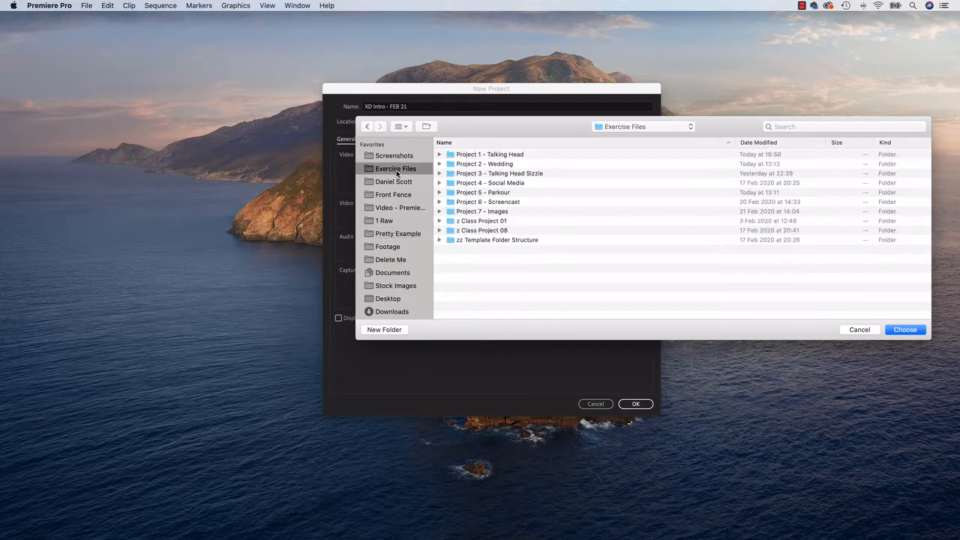
double_click(491, 159)
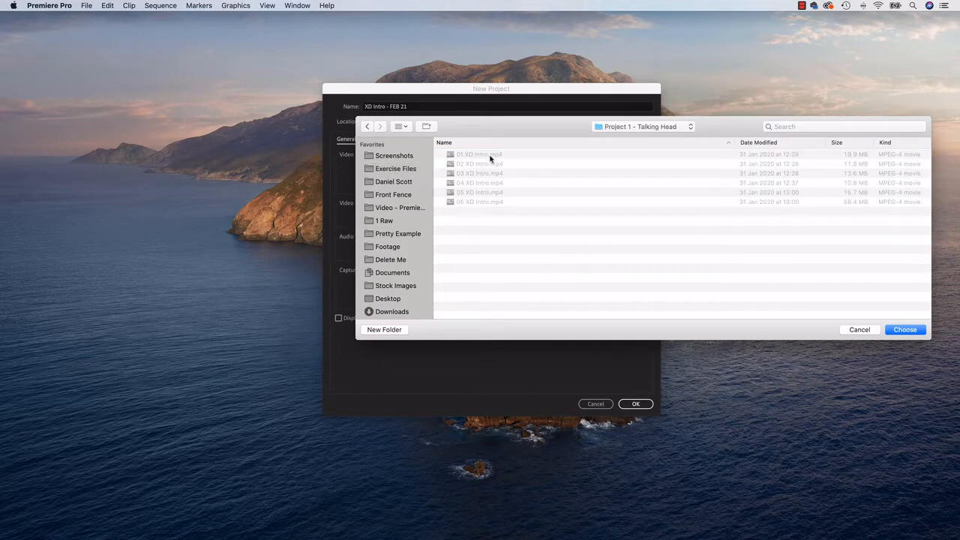
click(911, 330)
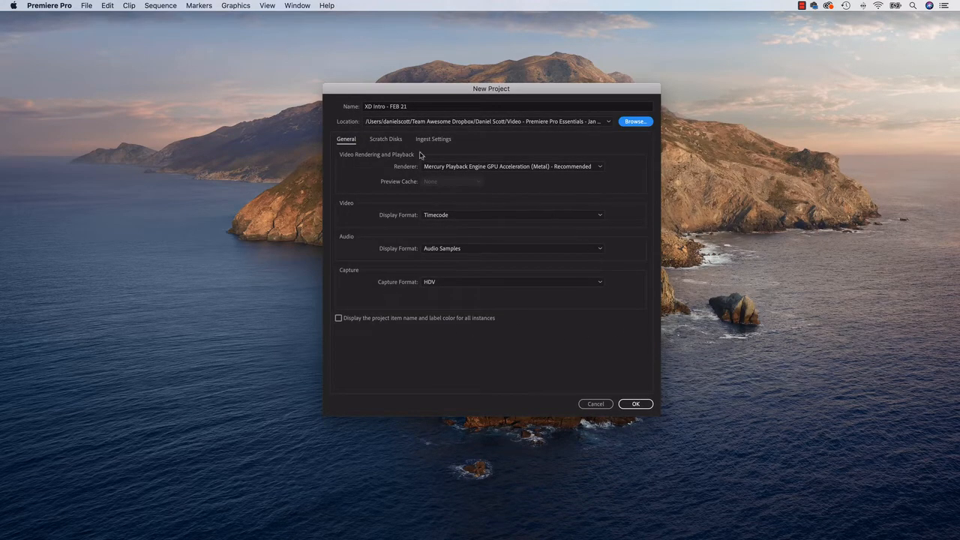
click(635, 405)
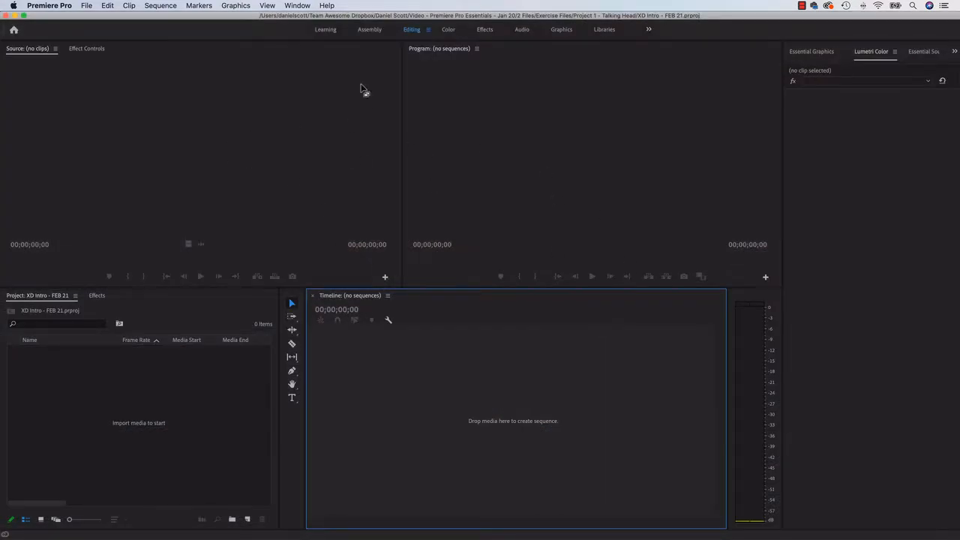
Step: Switch to the Editing workspace and reset it to its saved layout
click(298, 6)
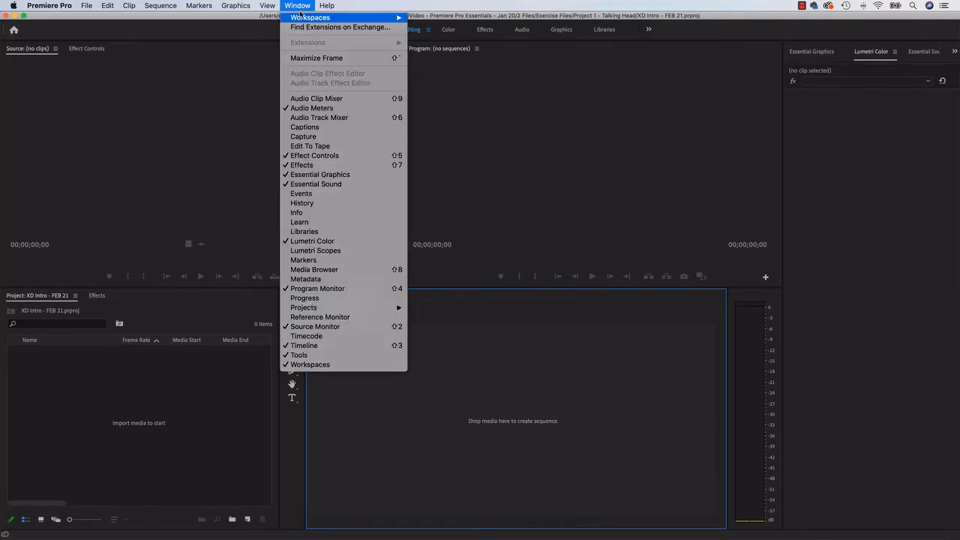
mouse_move(302, 20)
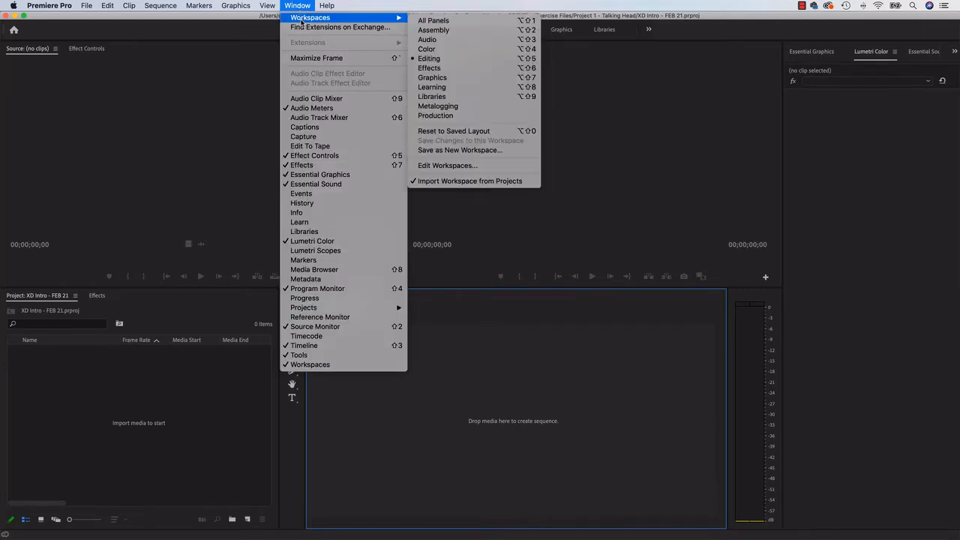
click(429, 59)
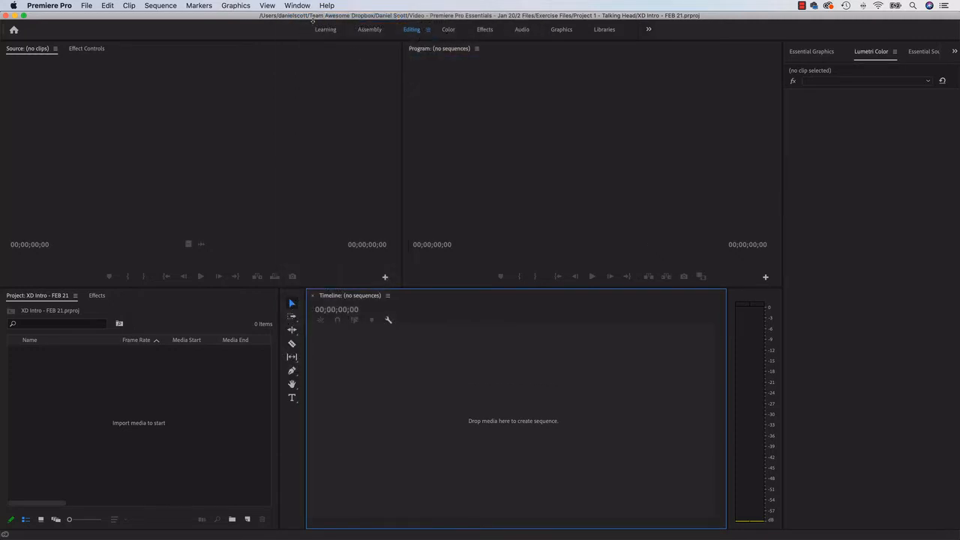
click(298, 6)
mouse_move(321, 21)
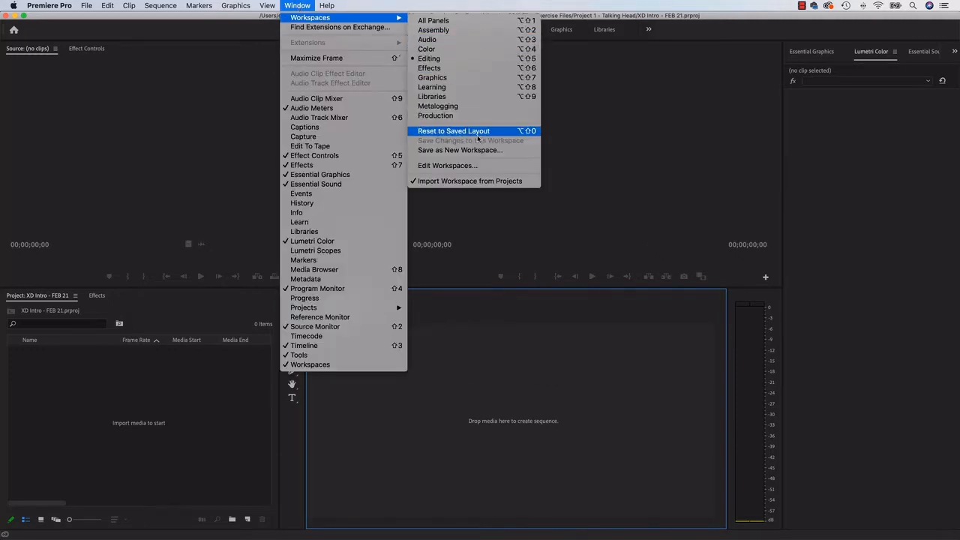
click(438, 135)
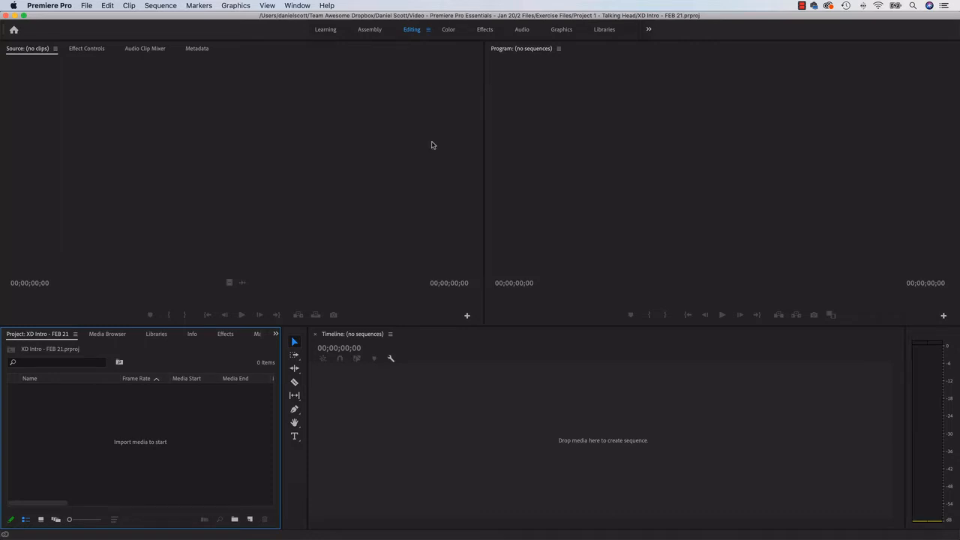
Step: Try out a rearranged layout by resizing the panels and docking the Project panel with the Program monitor, and reset the workspace
drag(484, 325, 58, 302)
drag(47, 334, 555, 152)
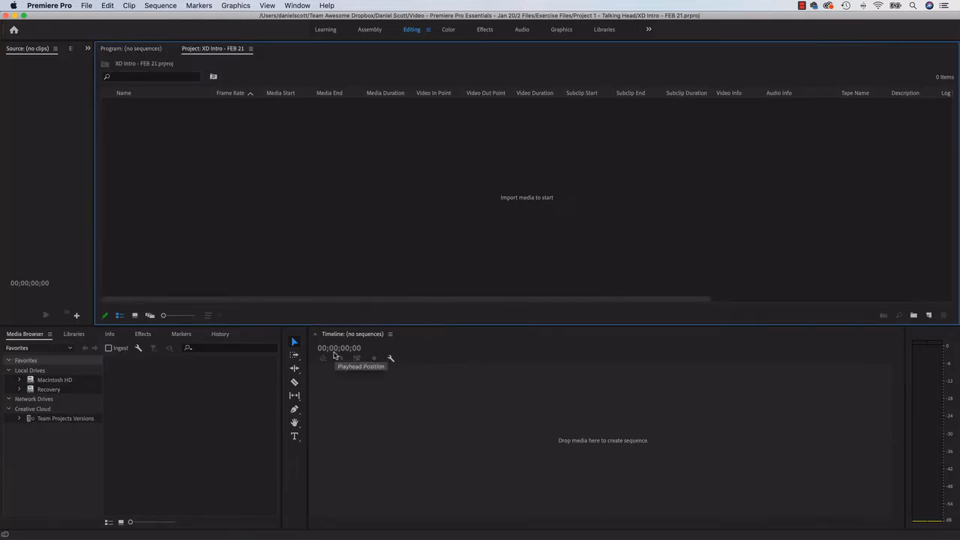
click(297, 5)
mouse_move(307, 18)
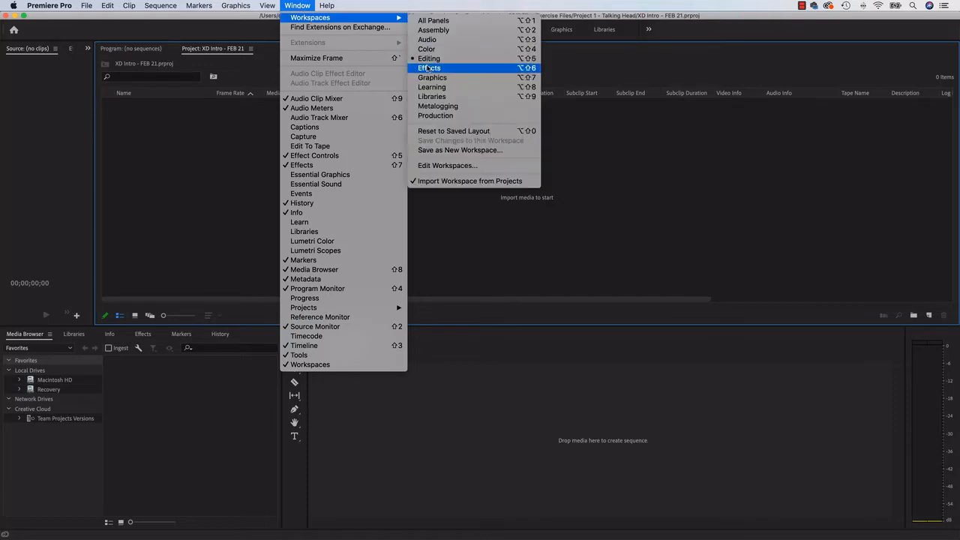
click(438, 132)
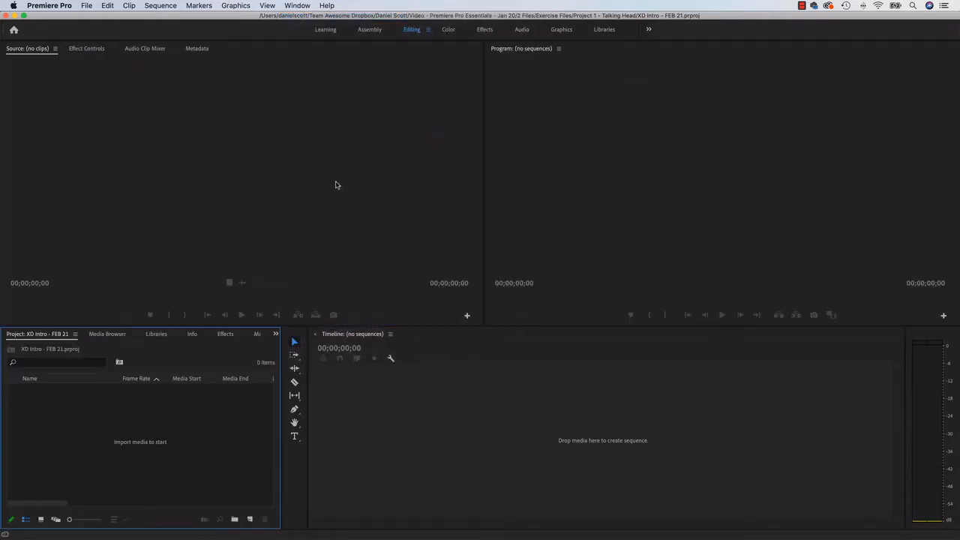
click(332, 447)
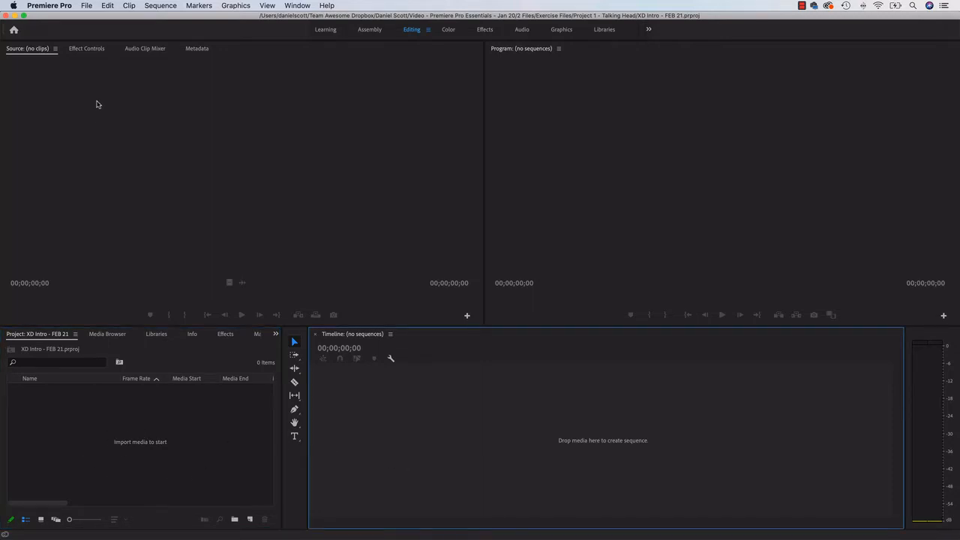
Step: Import 01 XD Intro.mp4 from the Project 1 - Talking Head folder in Exercise Files
click(87, 5)
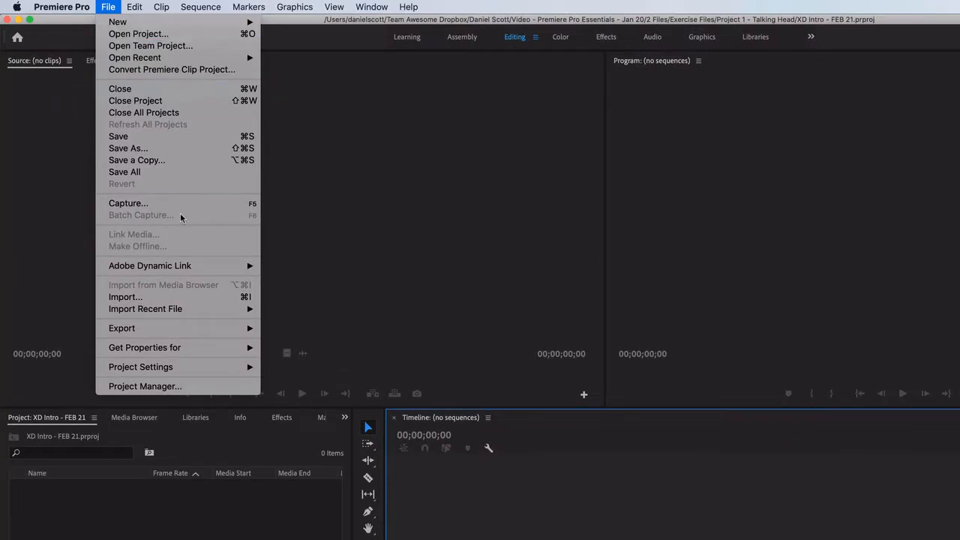
click(155, 297)
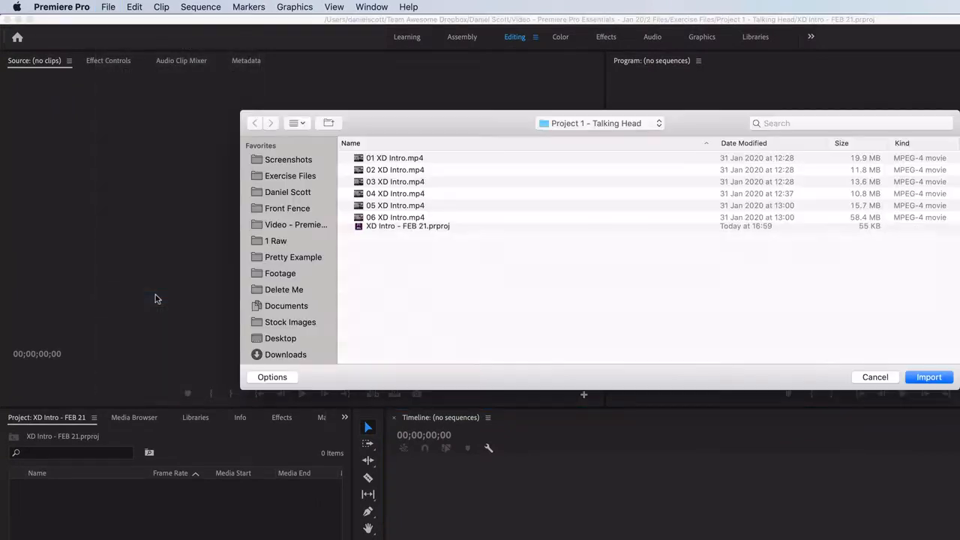
click(287, 182)
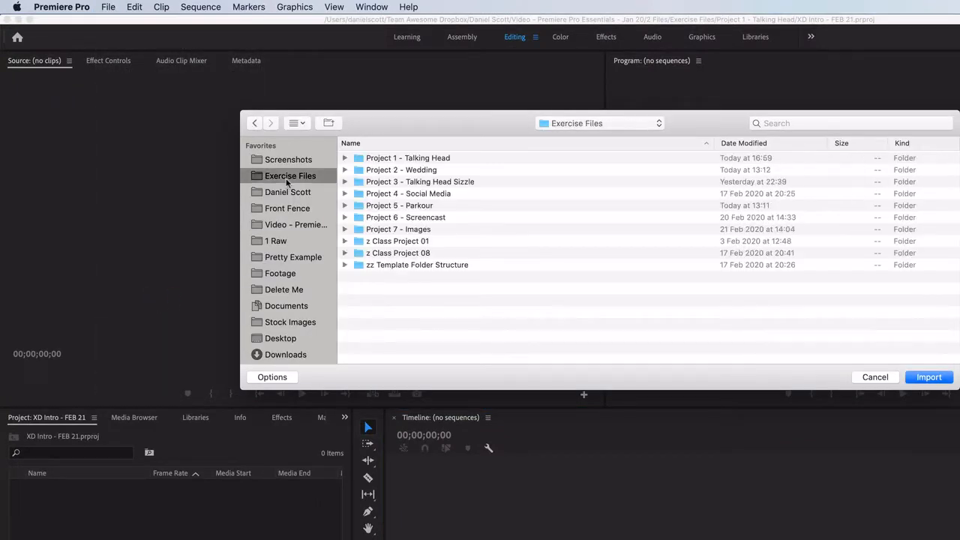
click(381, 161)
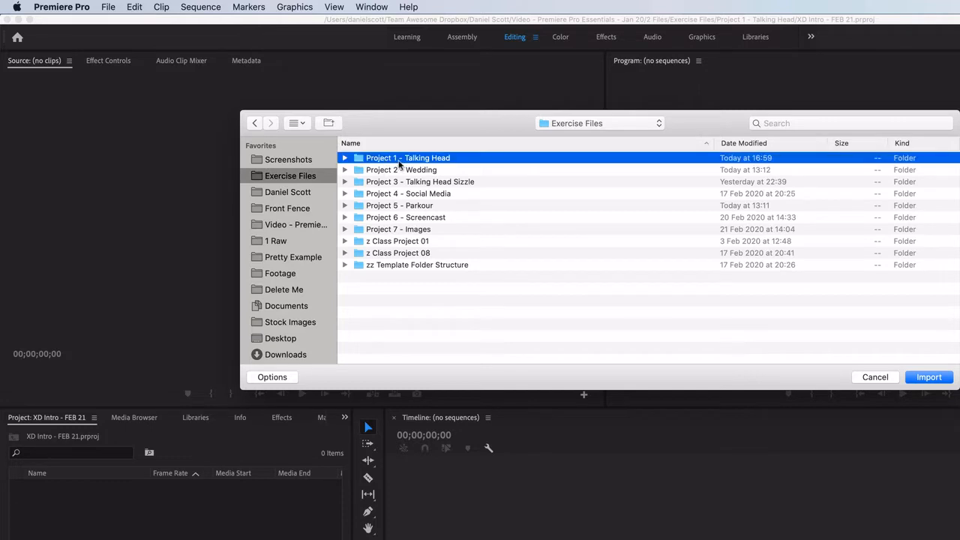
double_click(399, 161)
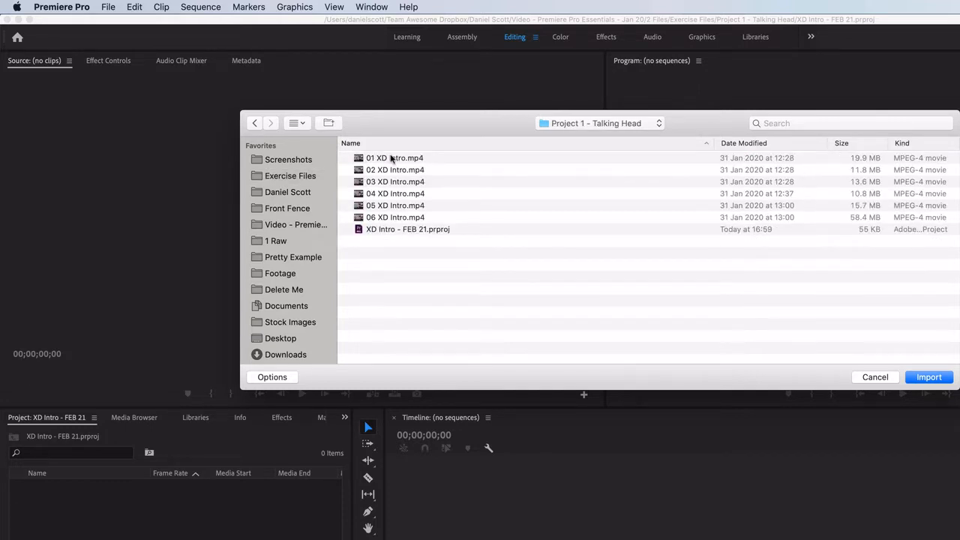
click(360, 161)
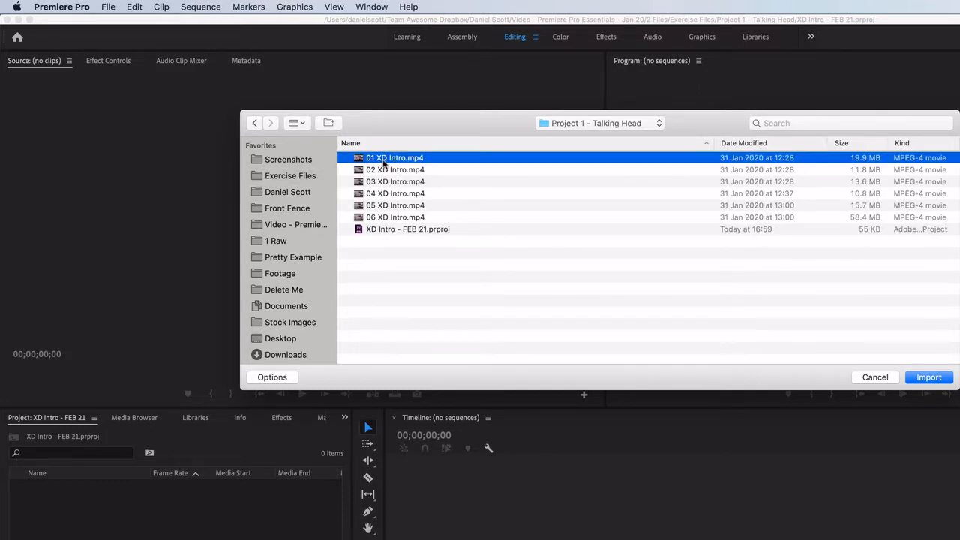
click(935, 383)
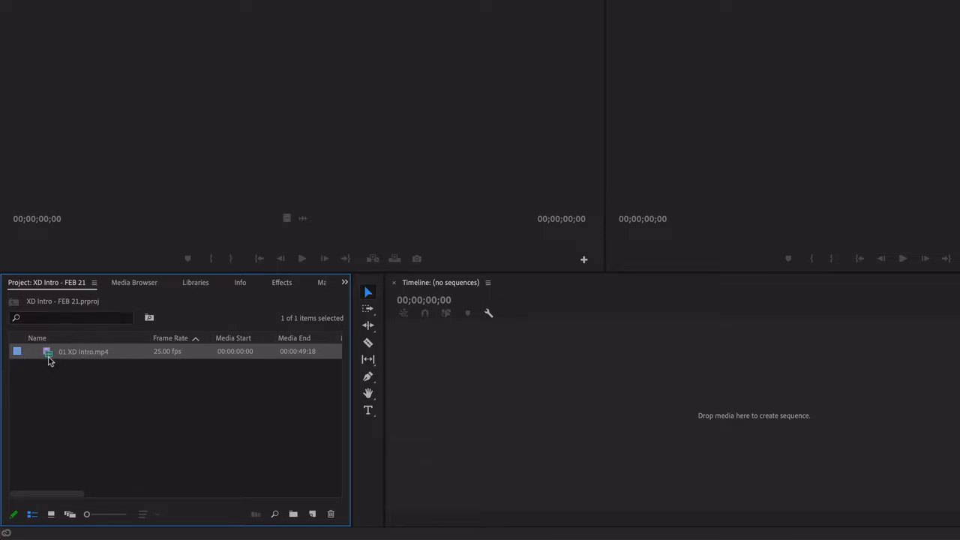
Step: Show the project media in icon view and create a sequence from the 01 XD Intro.mp4 clip in the timeline
mouse_move(49, 361)
click(51, 515)
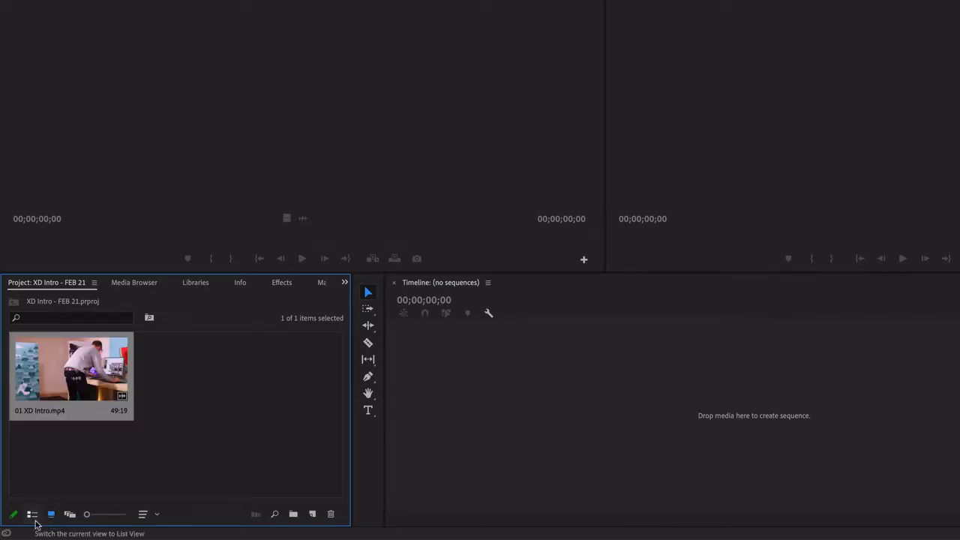
click(31, 515)
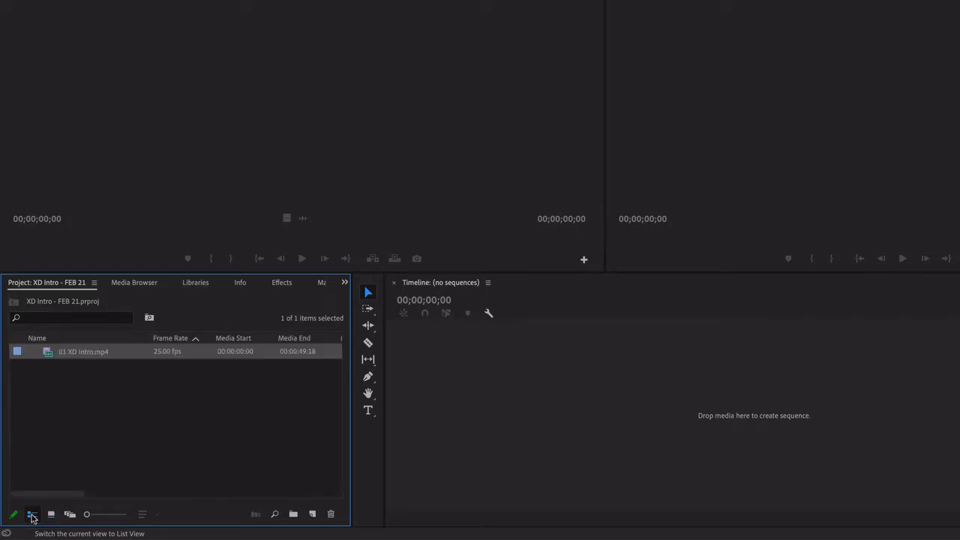
click(51, 515)
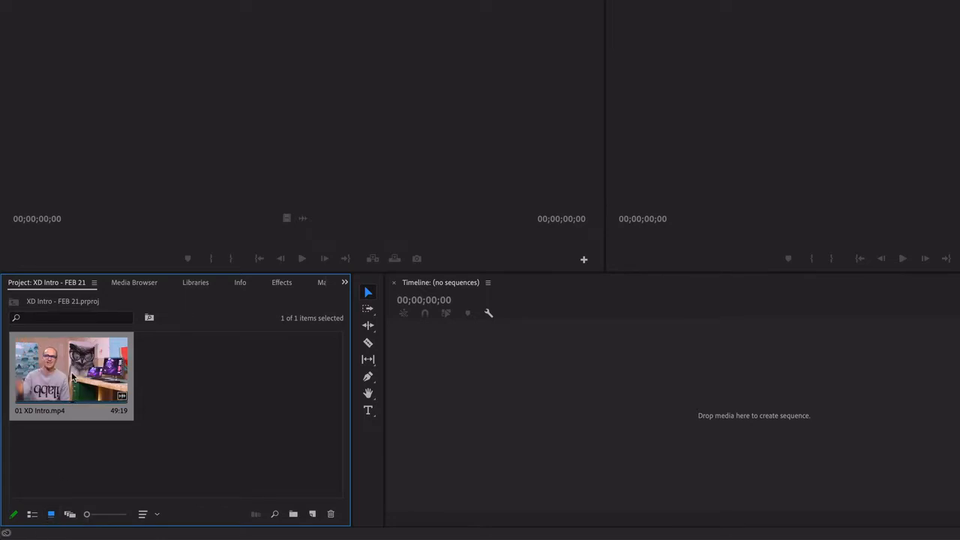
drag(73, 378, 602, 393)
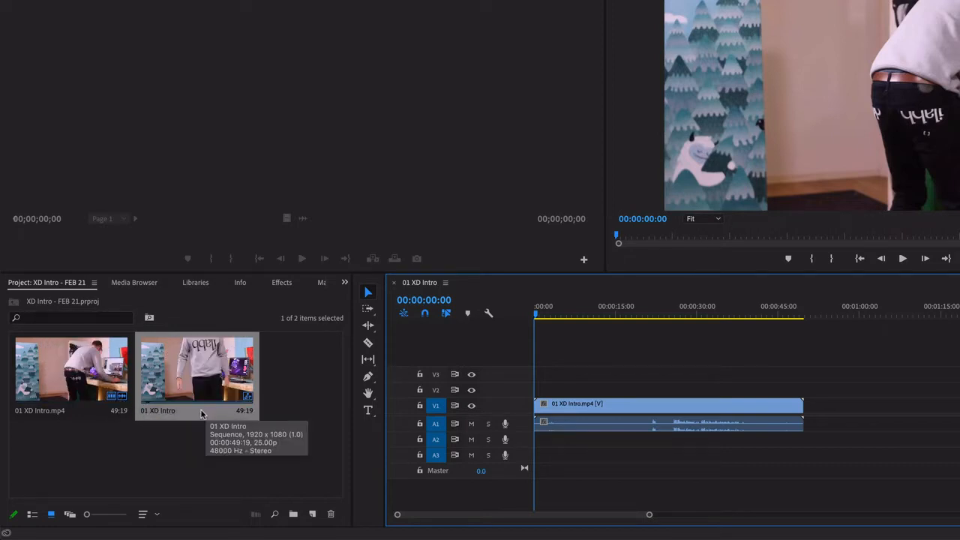
Step: Rename the 01 XD Intro sequence as XD Intro Sequence
click(162, 412)
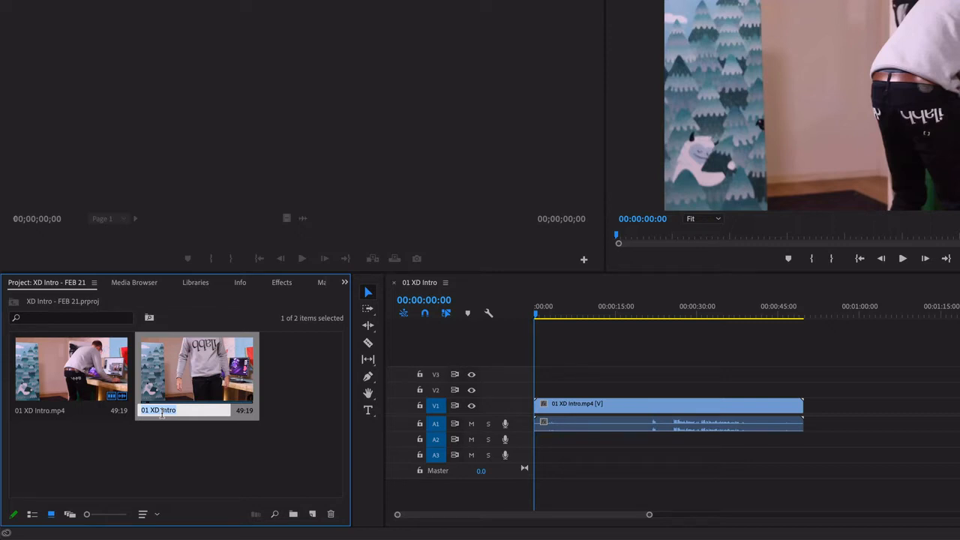
text(X)
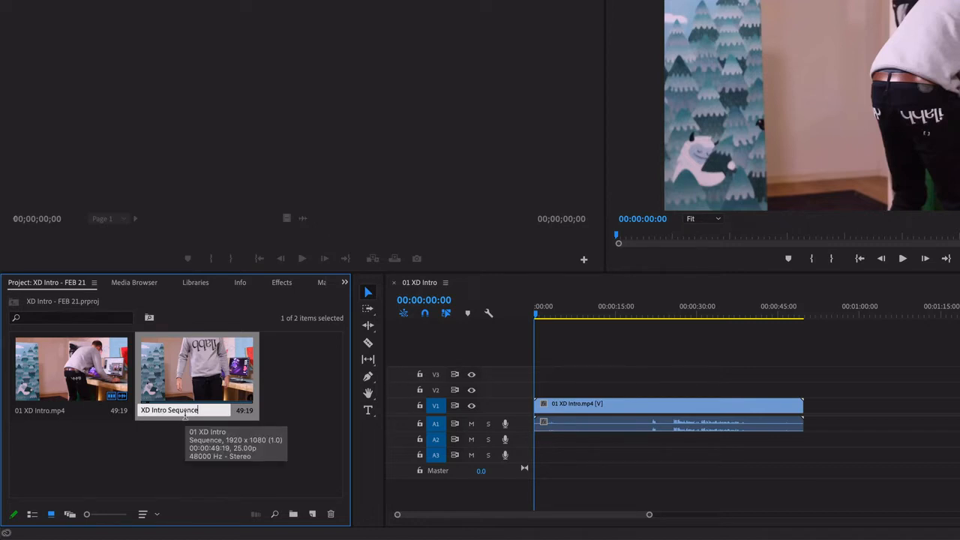
key(Return)
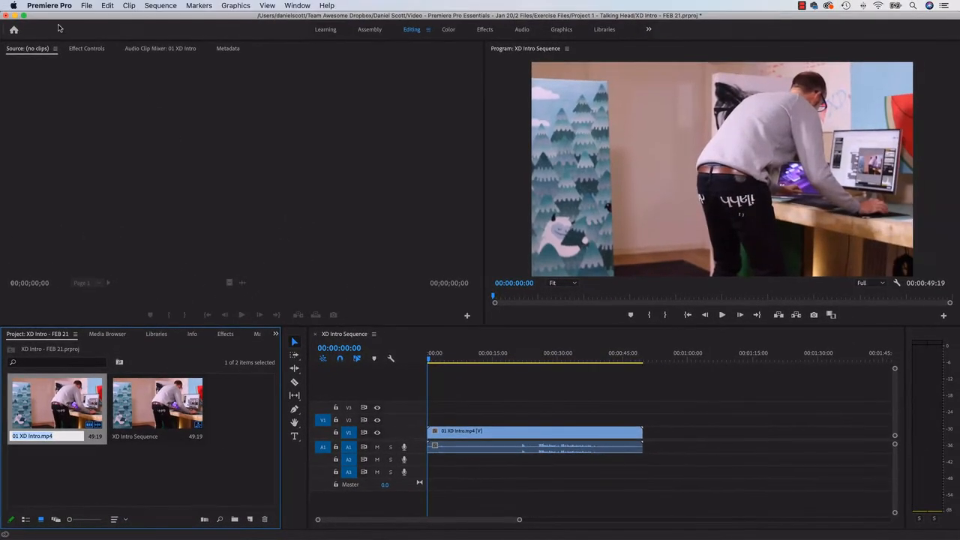
Step: Import 02 XD Intro.mp4 from the Project 1 - Talking Head folder
click(85, 10)
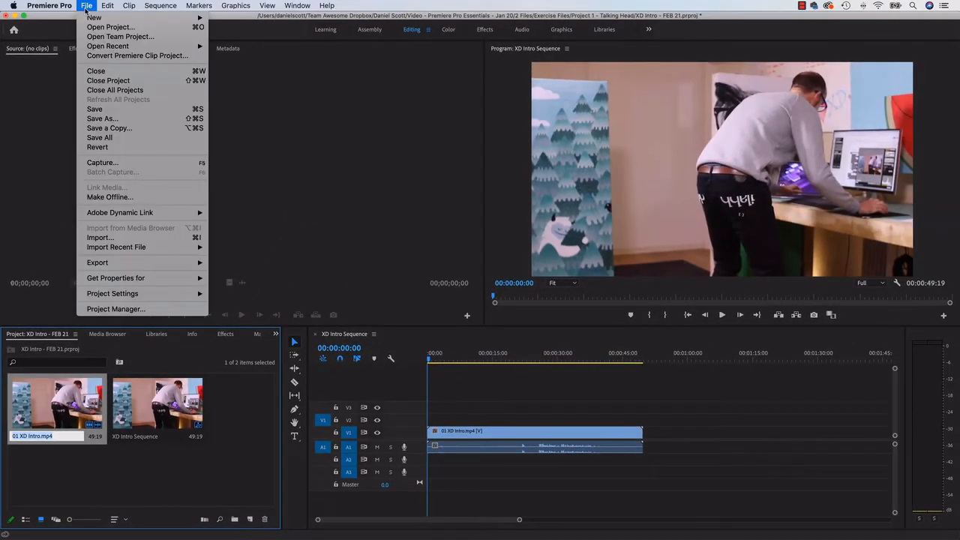
click(111, 238)
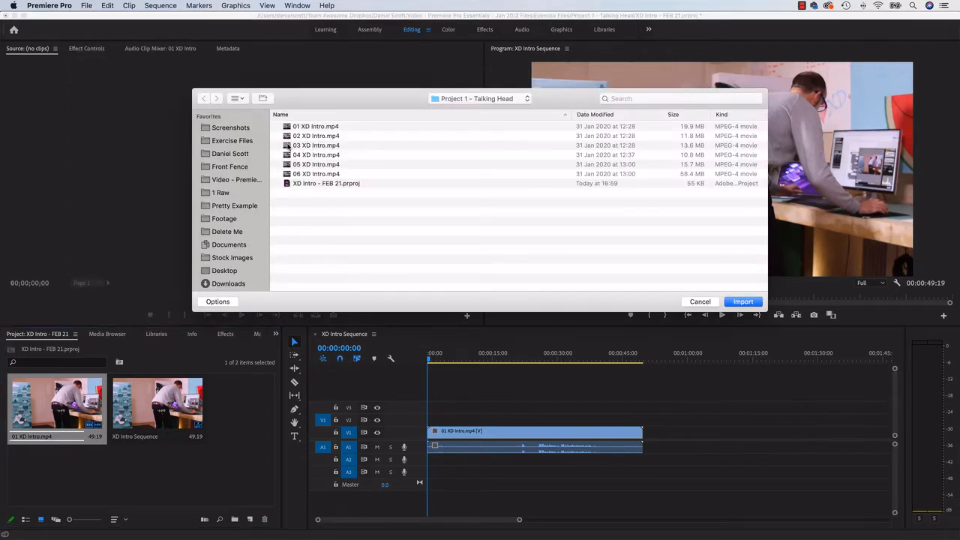
click(300, 138)
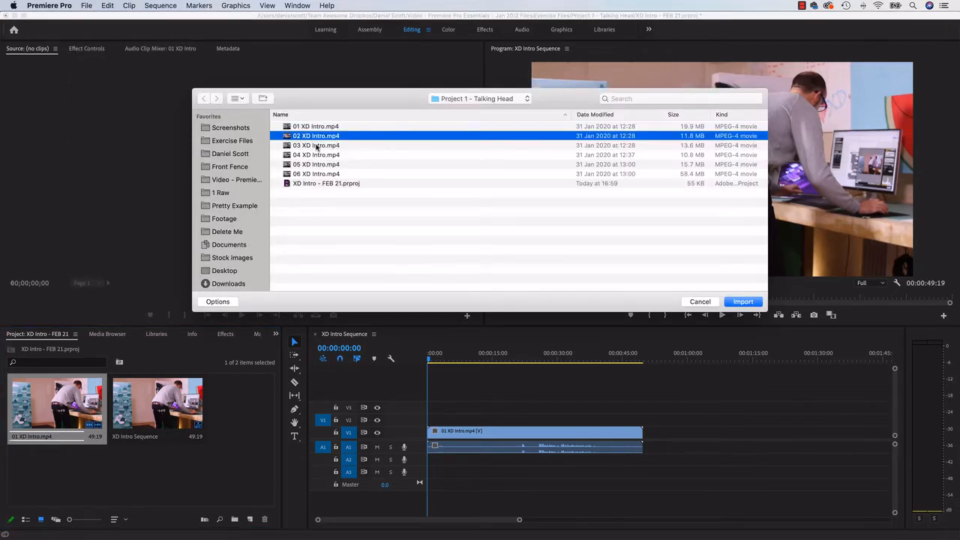
click(744, 302)
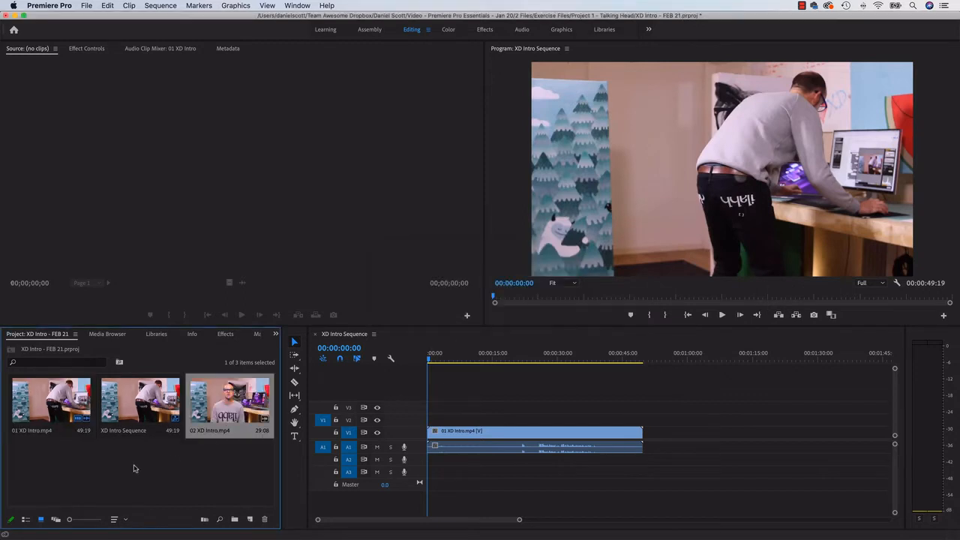
Step: Add 02 XD Intro.mp4 to XD Intro Sequence on V1 and A1, butted directly against the end of the first clip
click(15, 409)
click(202, 423)
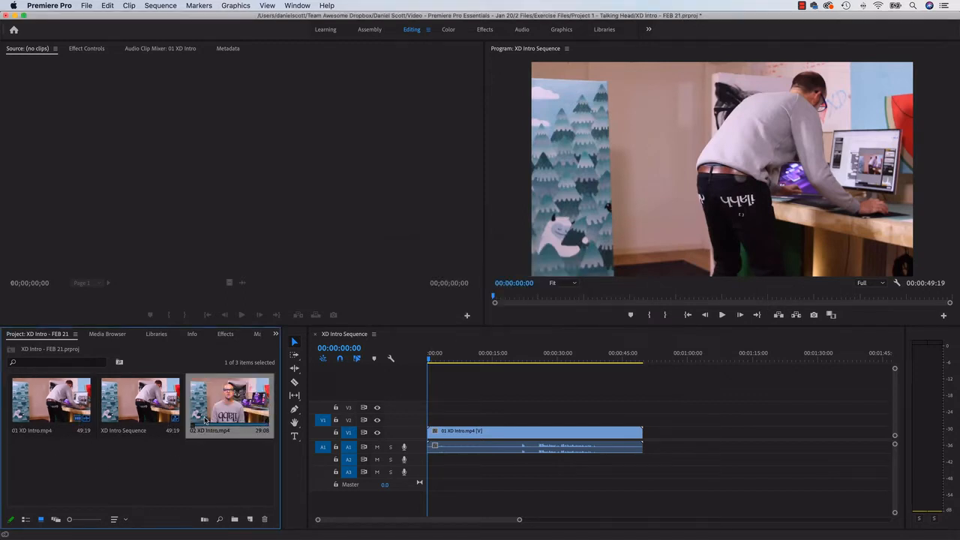
click(126, 415)
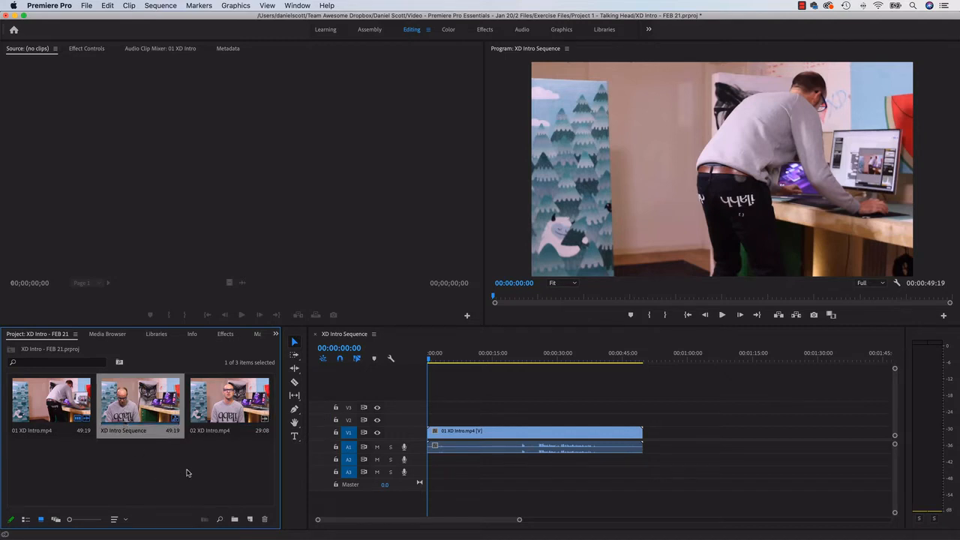
click(450, 436)
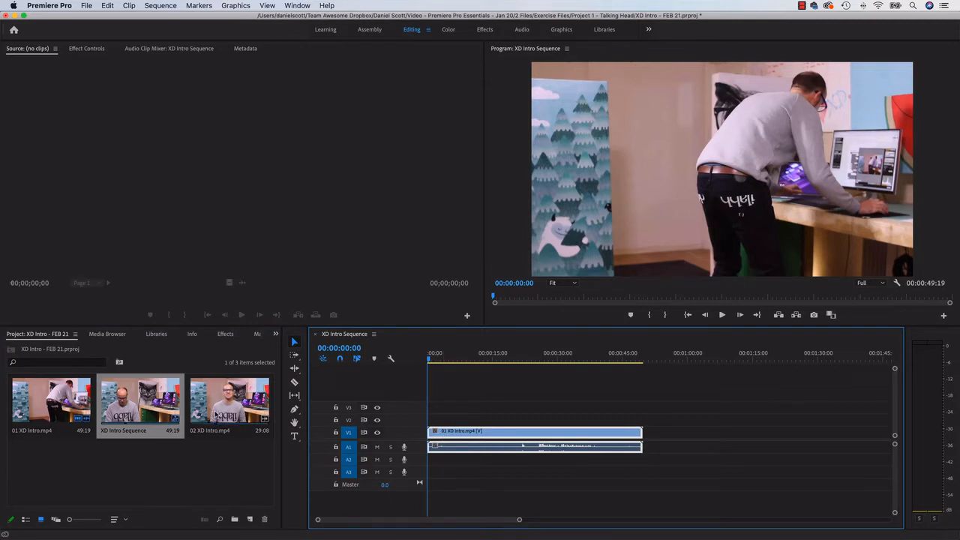
drag(215, 415, 664, 449)
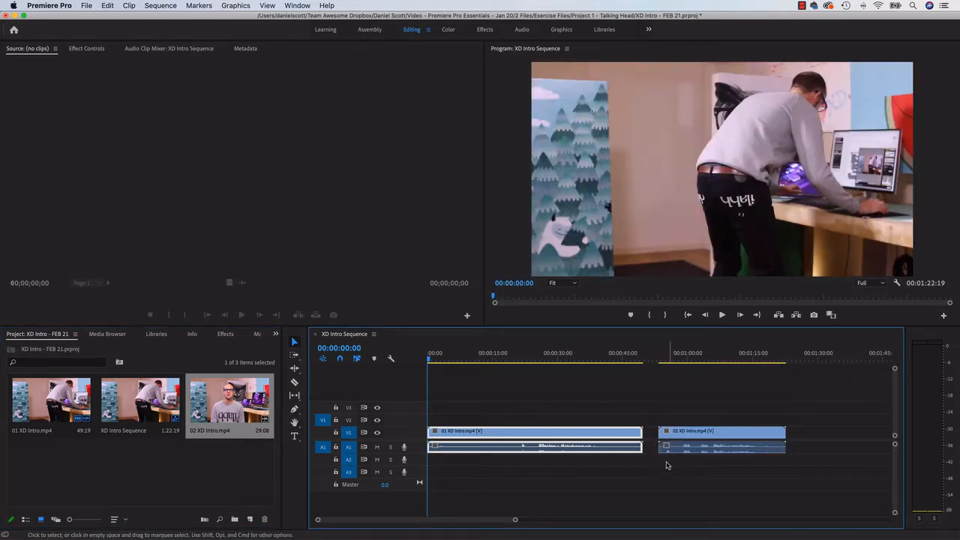
drag(689, 437, 637, 462)
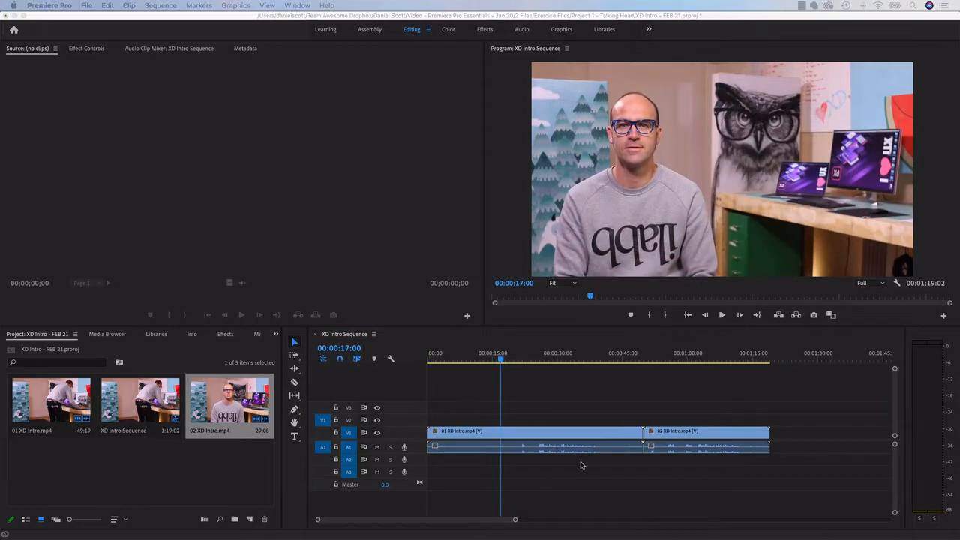
Step: Examine the two clips in the timeline at closer and wider zoom levels, ending with the whole sequence in view
click(506, 344)
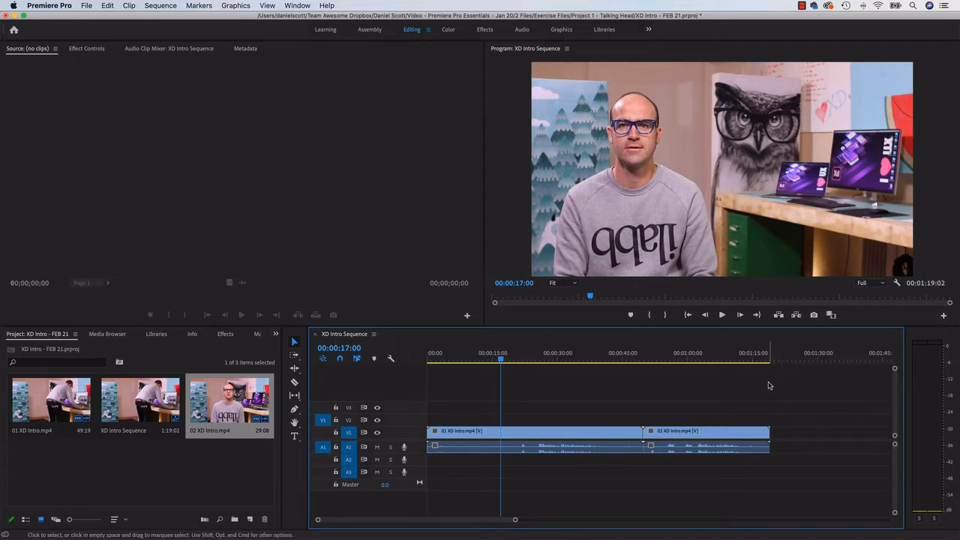
click(377, 229)
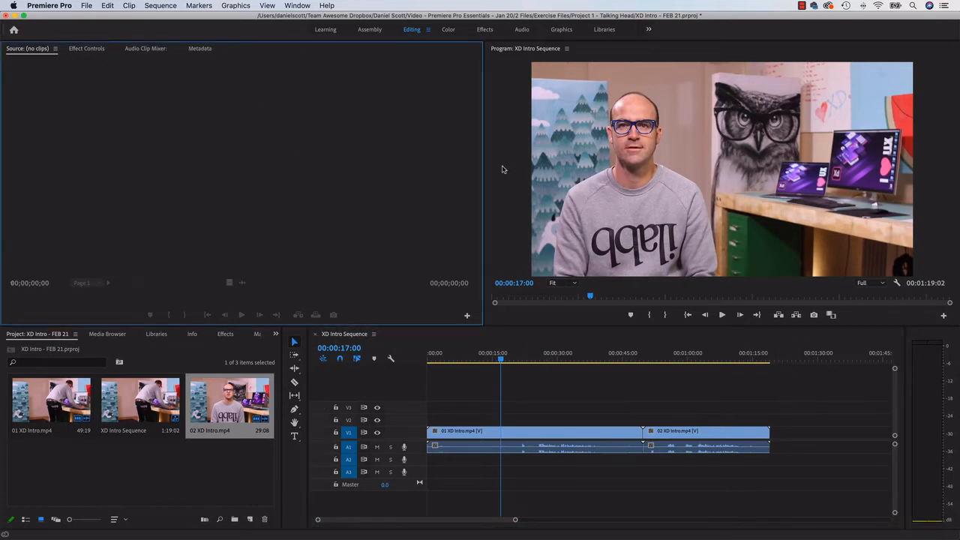
click(510, 219)
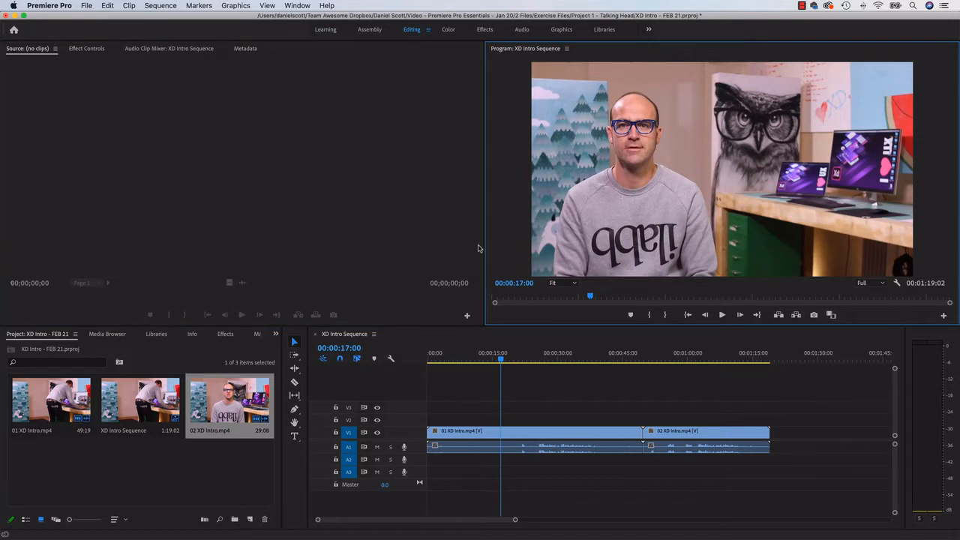
click(528, 390)
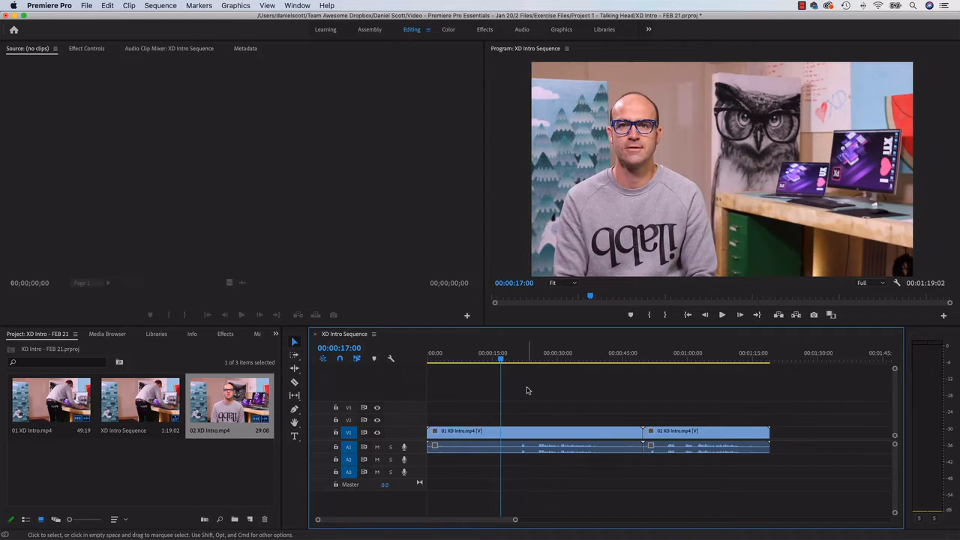
key(equal)
key(equal)
key(equal)
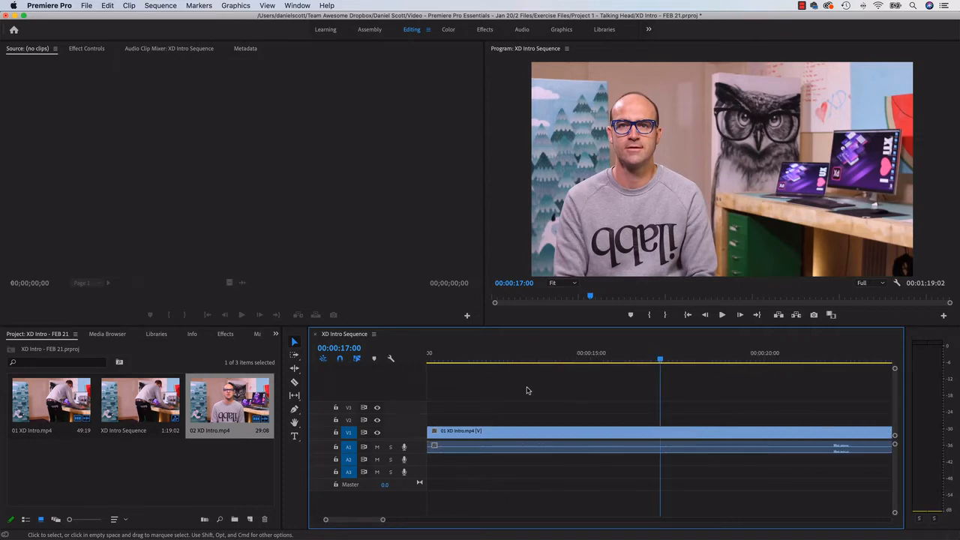
key(minus)
key(minus)
key(minus)
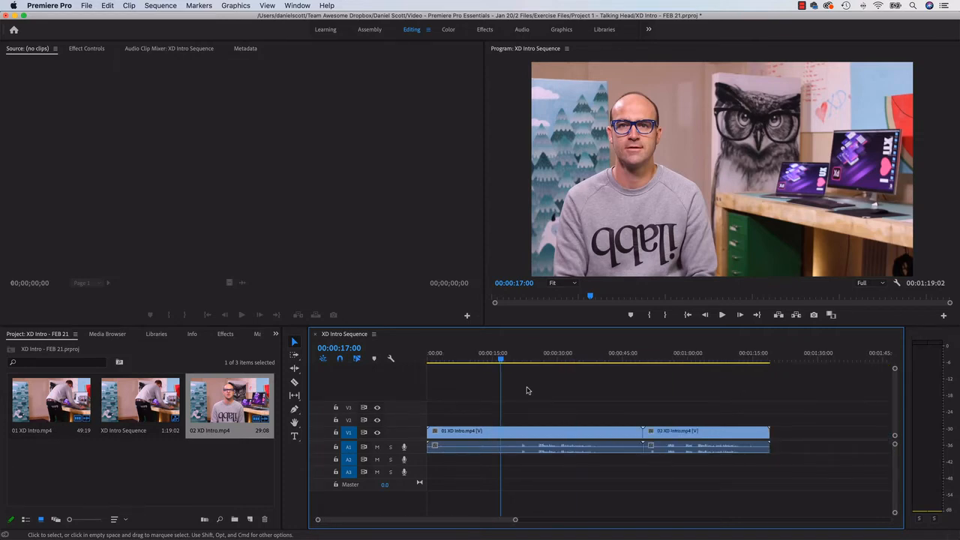
key(equal)
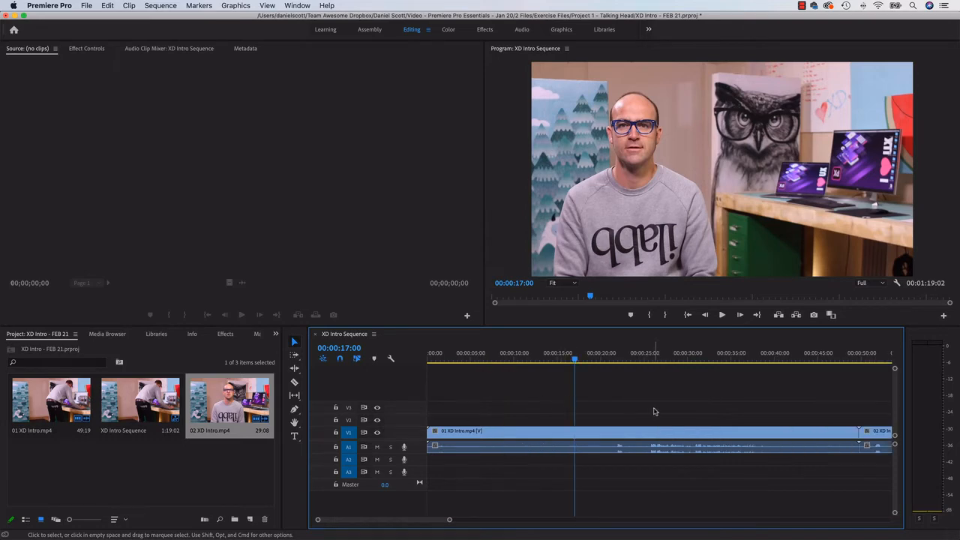
key(minus)
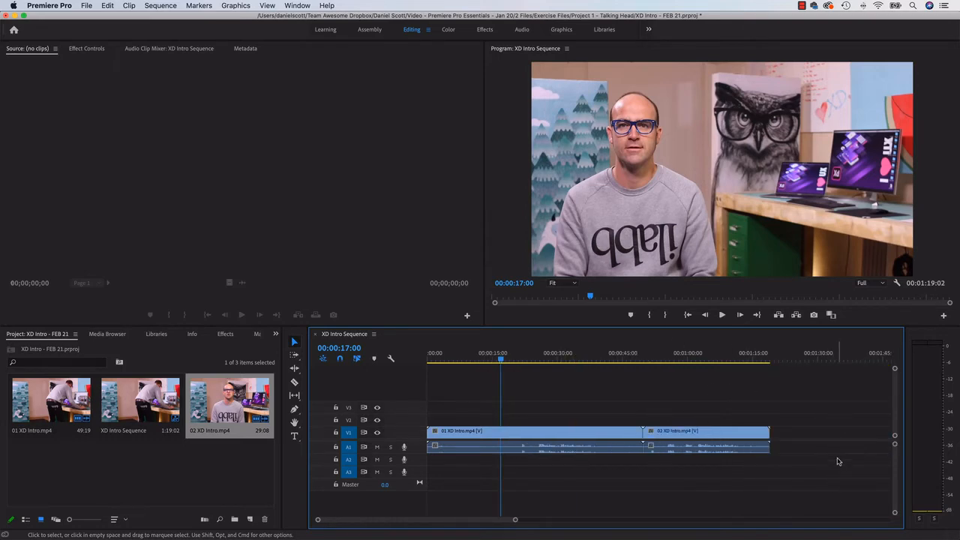
Step: Delete the 02 XD Intro.mp4 clip from the timeline and place it again directly after 01 XD Intro.mp4
click(696, 431)
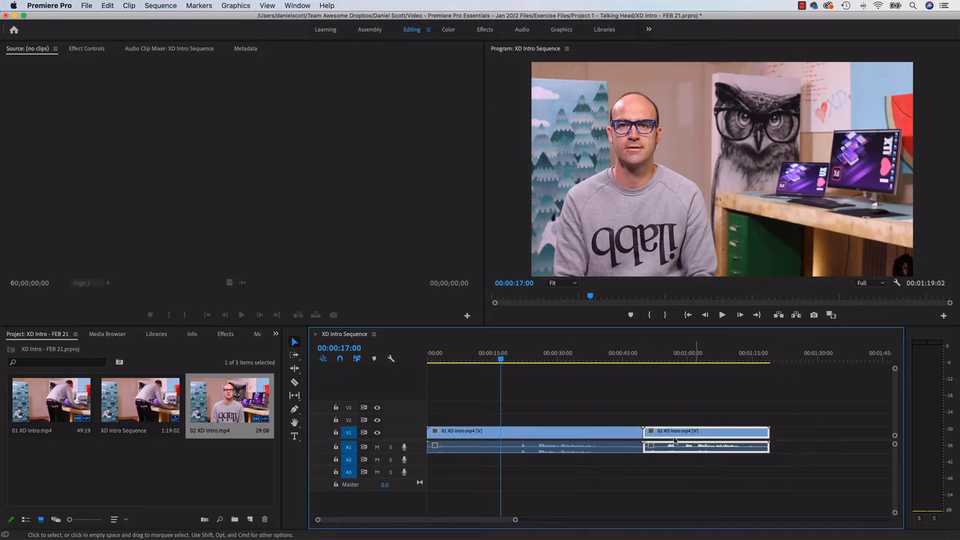
key(Delete)
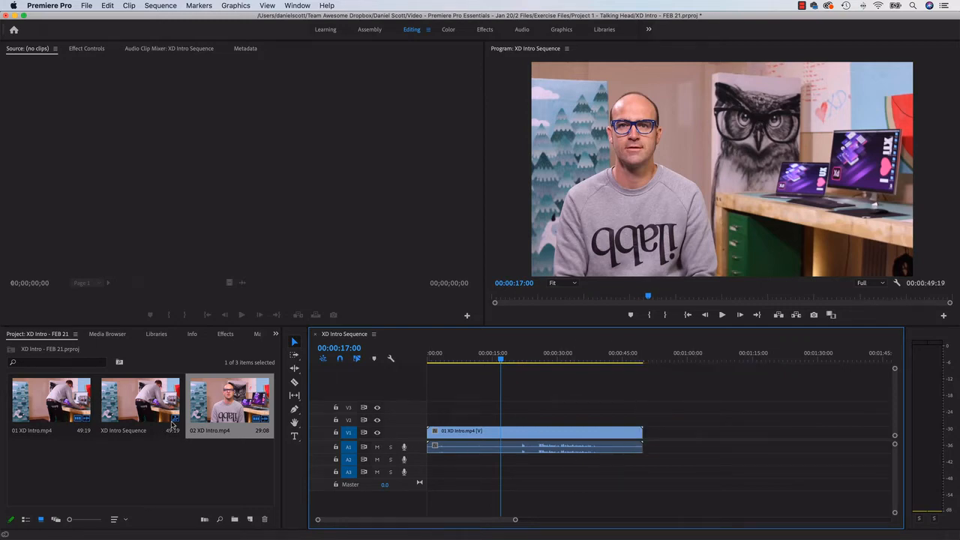
drag(221, 409, 658, 446)
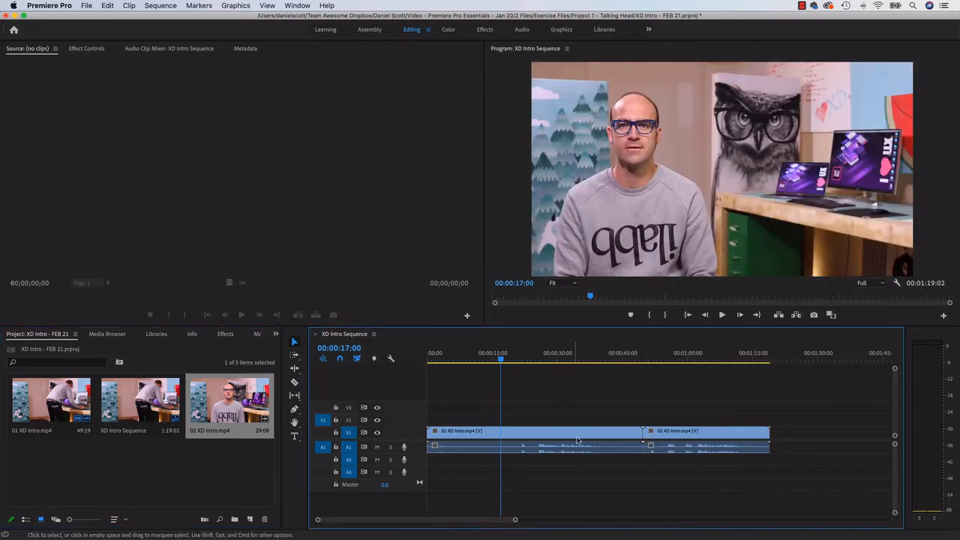
Step: Zoom the timeline out slightly so its ruler extends to about two minutes from the start of the sequence
click(497, 107)
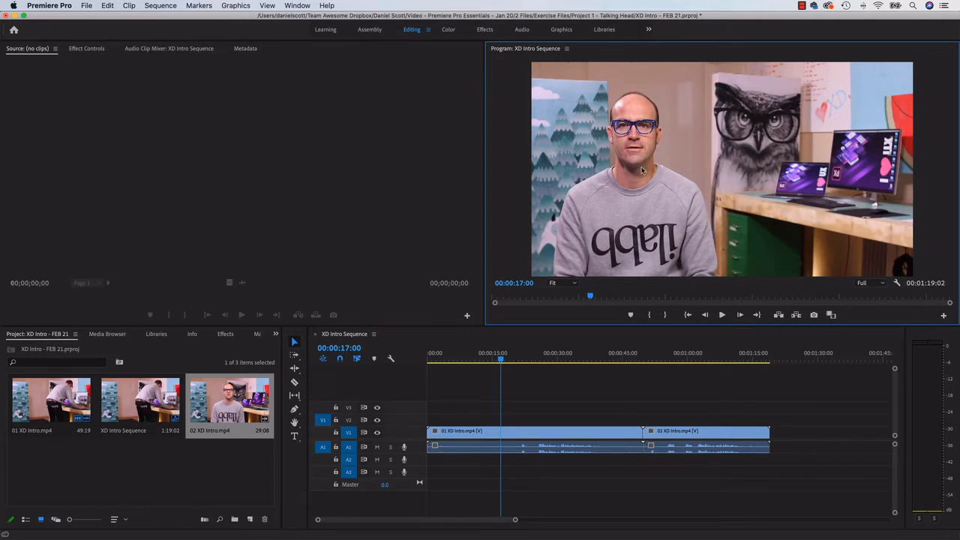
key(=)
key(minus)
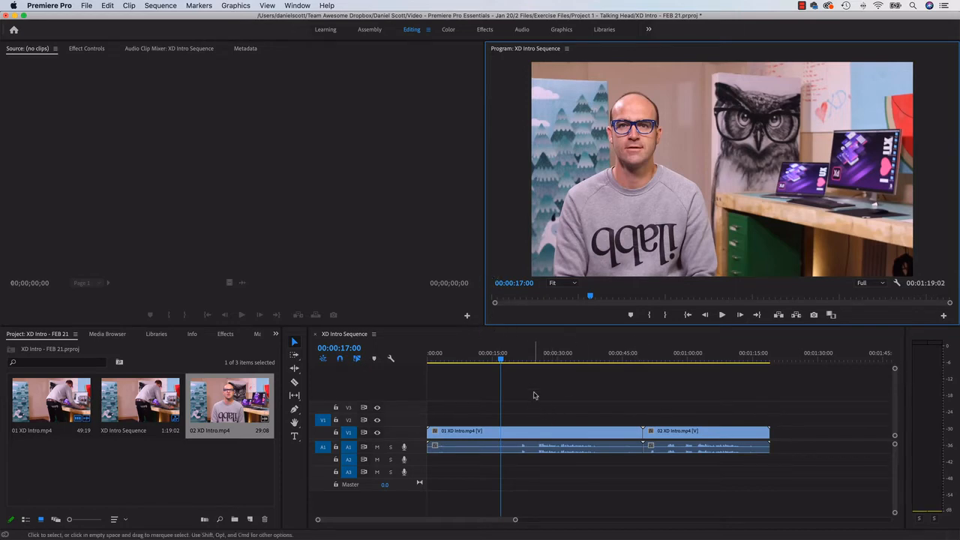
click(535, 395)
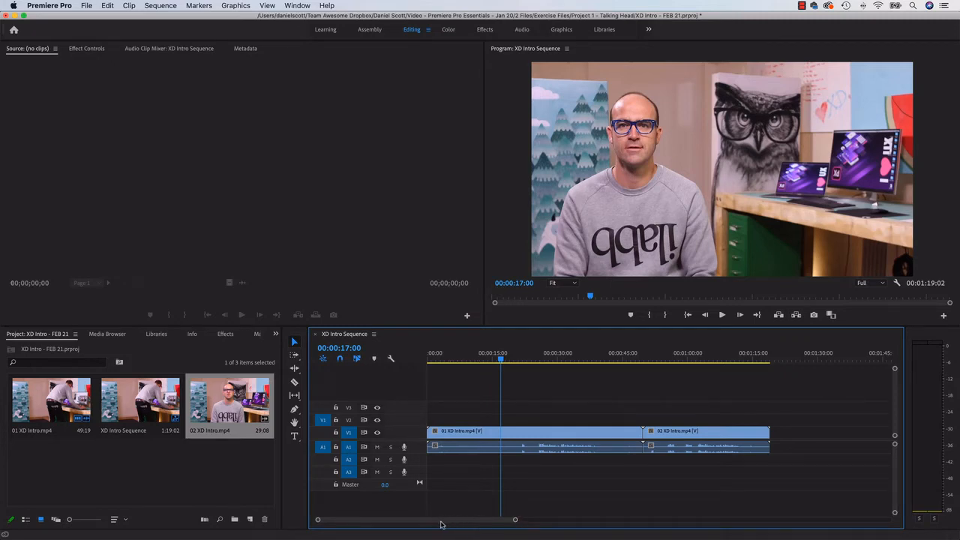
drag(516, 523, 620, 529)
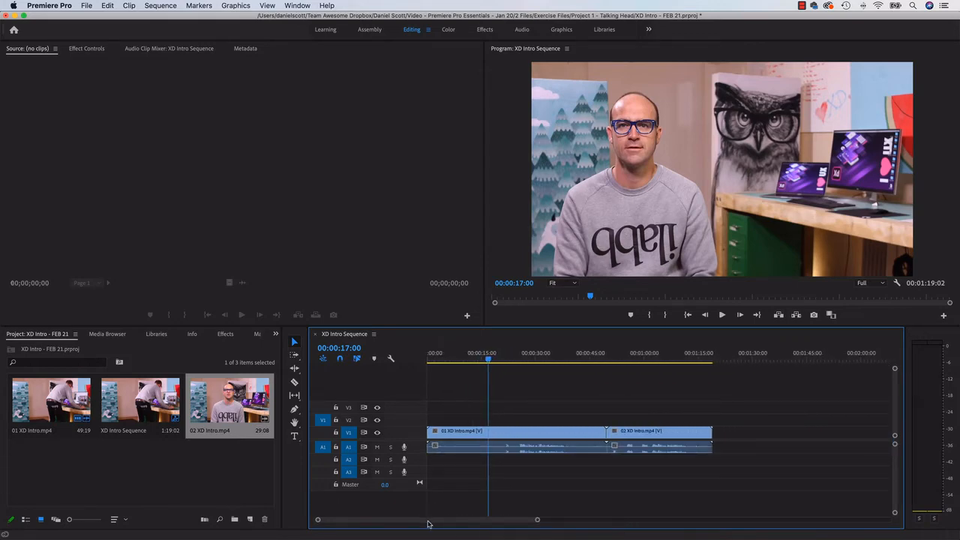
mouse_move(428, 524)
mouse_down()
mouse_move(476, 521)
mouse_move(413, 523)
mouse_up()
Step: Preview the sequence by playing briefly from 00:00:32:05, then scrub back to 00:00:21:14 and on to 00:01:03:15 in the second clip
drag(489, 361, 543, 361)
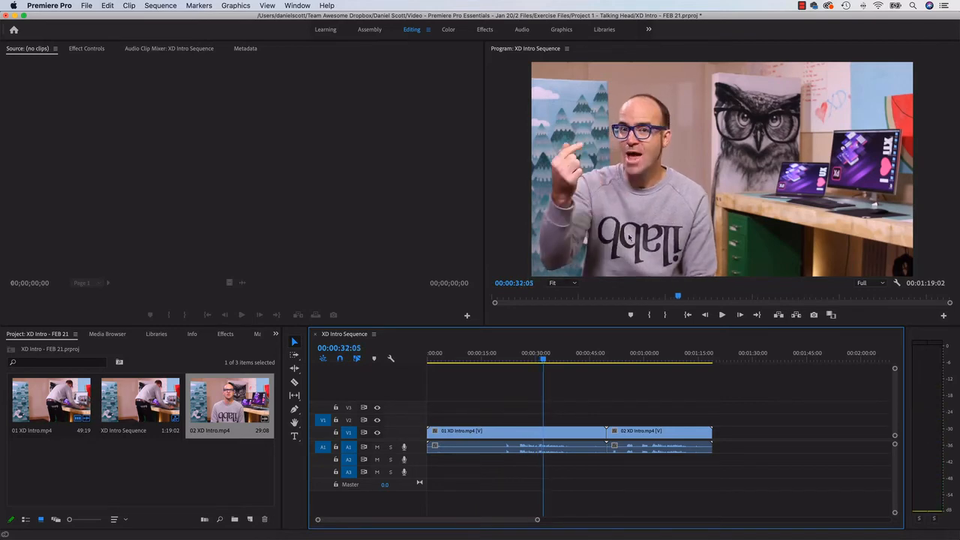
click(722, 315)
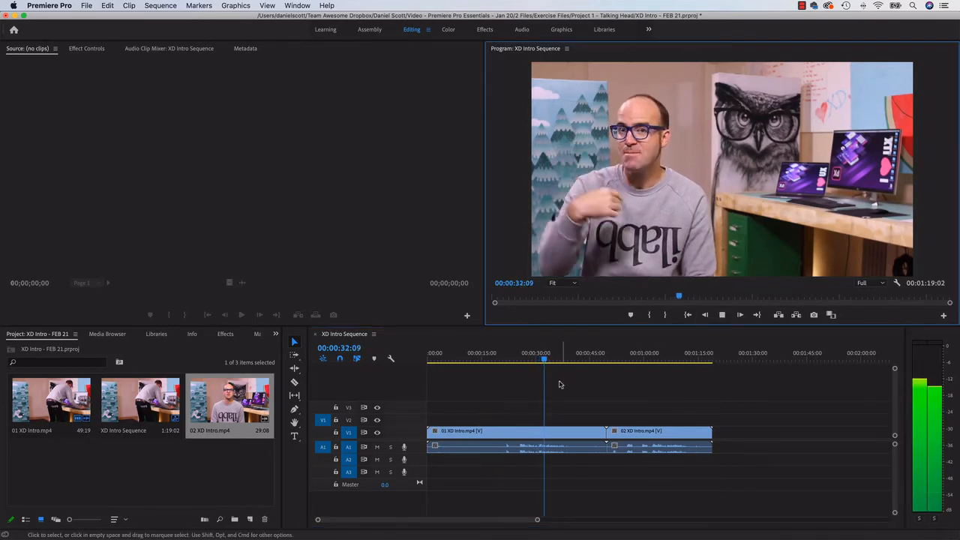
click(723, 316)
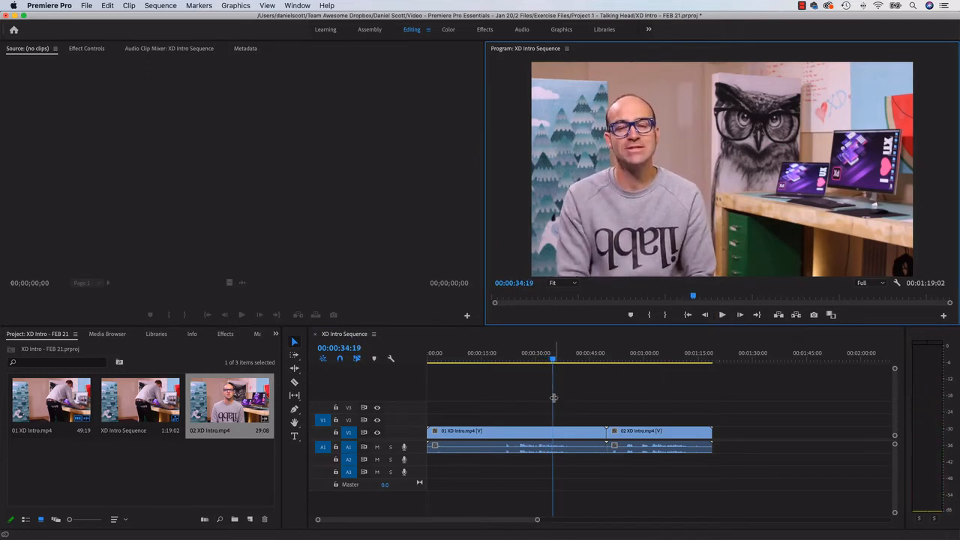
drag(554, 362, 507, 389)
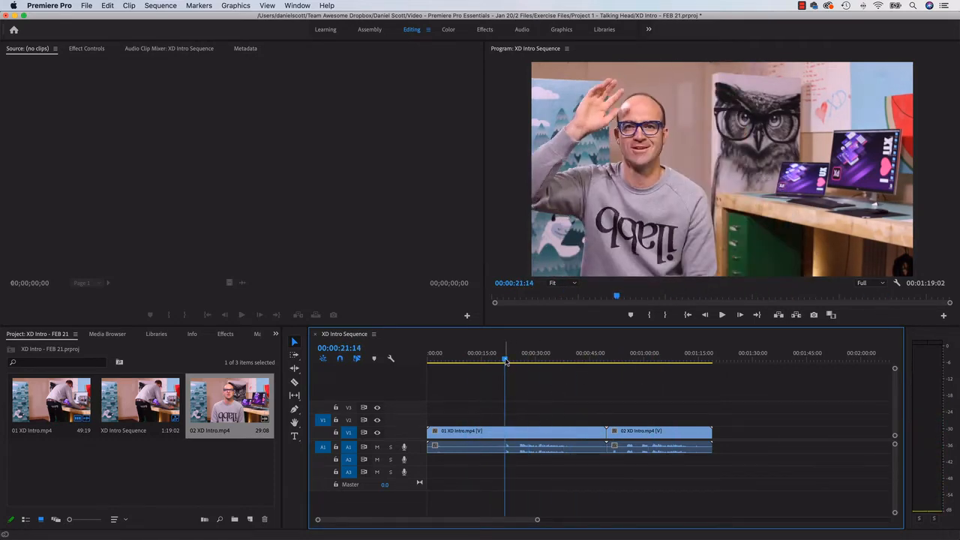
drag(505, 361, 658, 372)
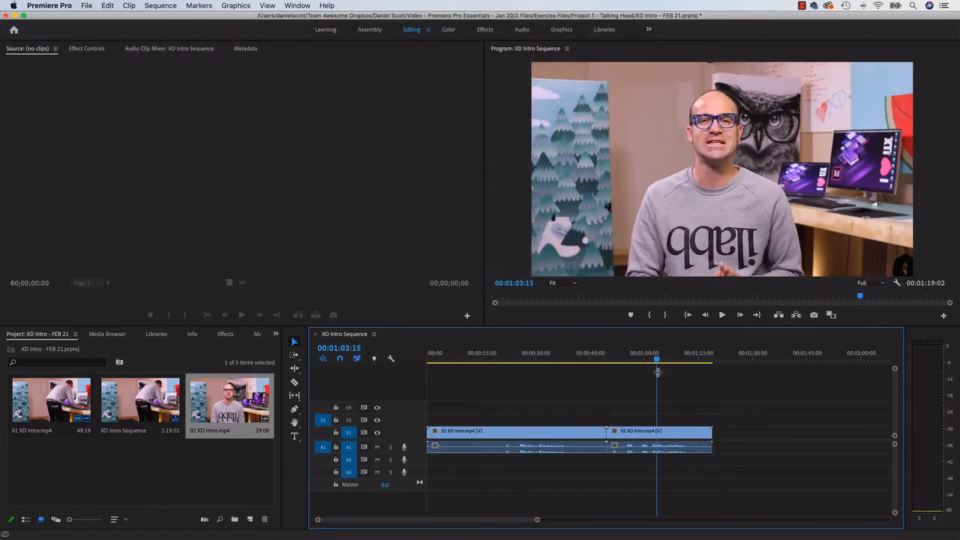
Step: Inspect the second clip's audio waveform up close around the playhead, and return to a view of the whole sequence
key(equal)
key(equal)
key(equal)
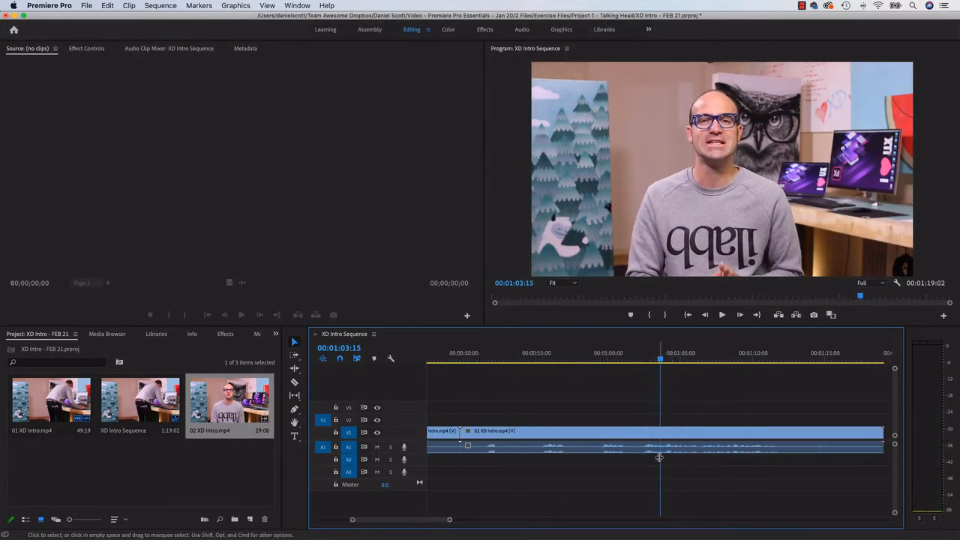
key(equal)
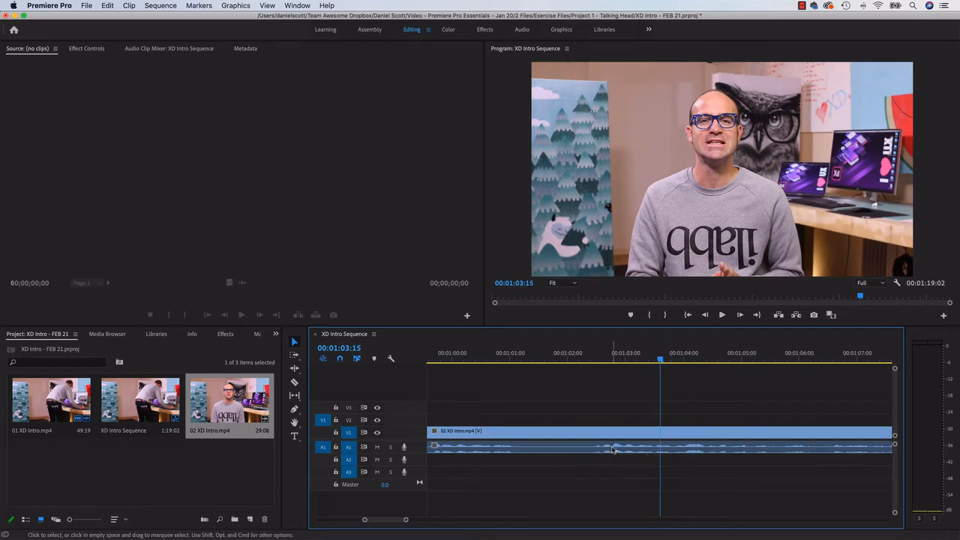
key(minus)
key(minus)
key(minus)
key(minus)
key(minus)
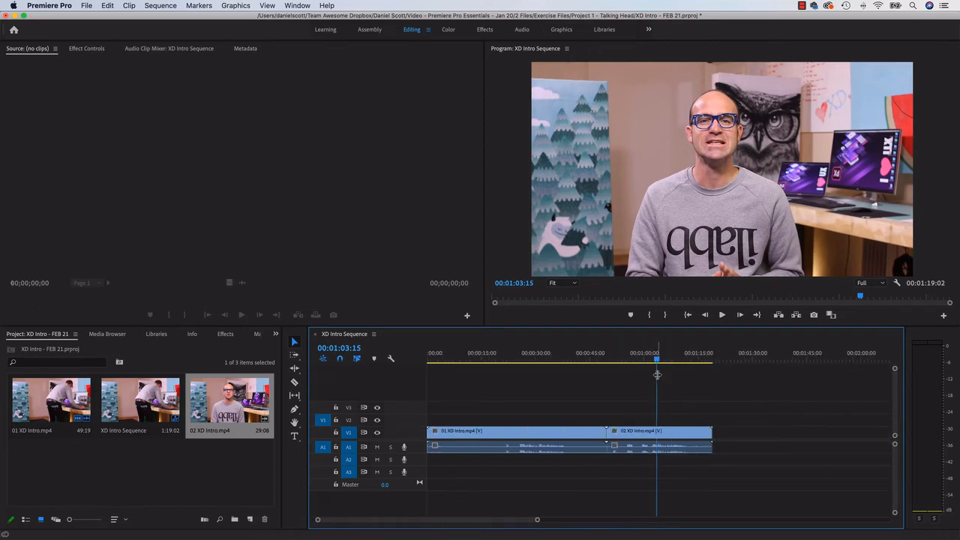
Step: Scrub back to 00:00:28:19 in the first clip, inspect the timeline up close there, and return to a view of the whole sequence
drag(547, 362, 480, 370)
key(equal)
key(equal)
key(equal)
key(minus)
key(minus)
key(minus)
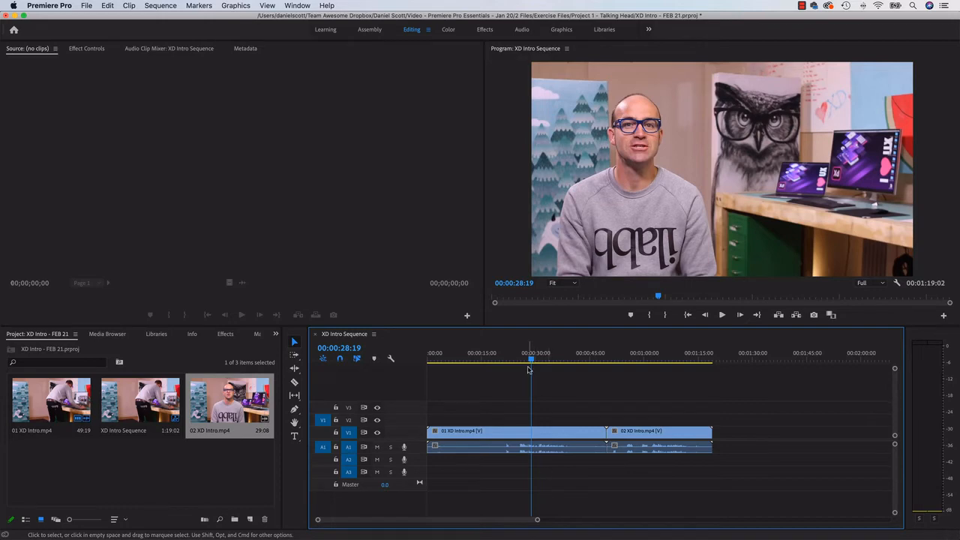
Step: Preview the sequence from its start, then scrub to 00:00:21:18 and play briefly to look for the usable opening of the talk
drag(530, 360, 426, 362)
key(space)
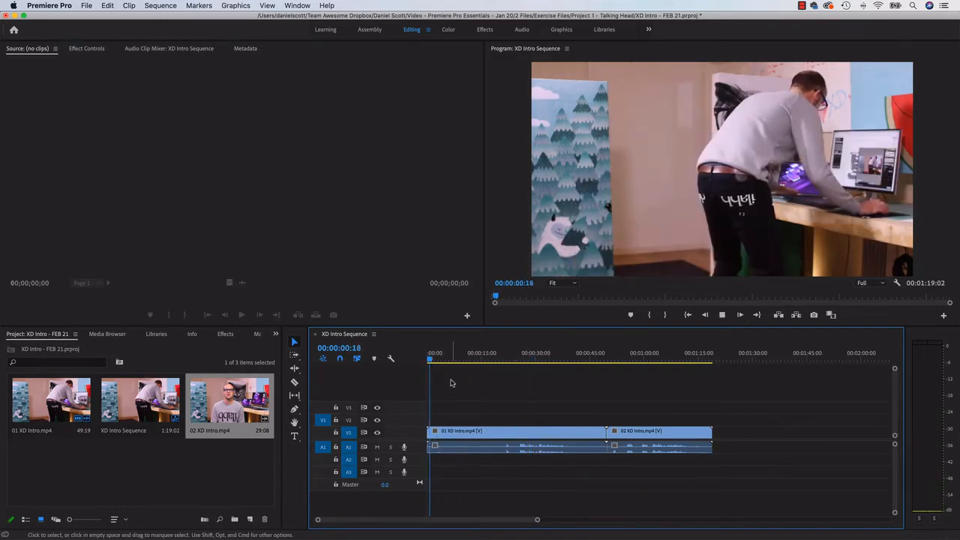
key(space)
key(space)
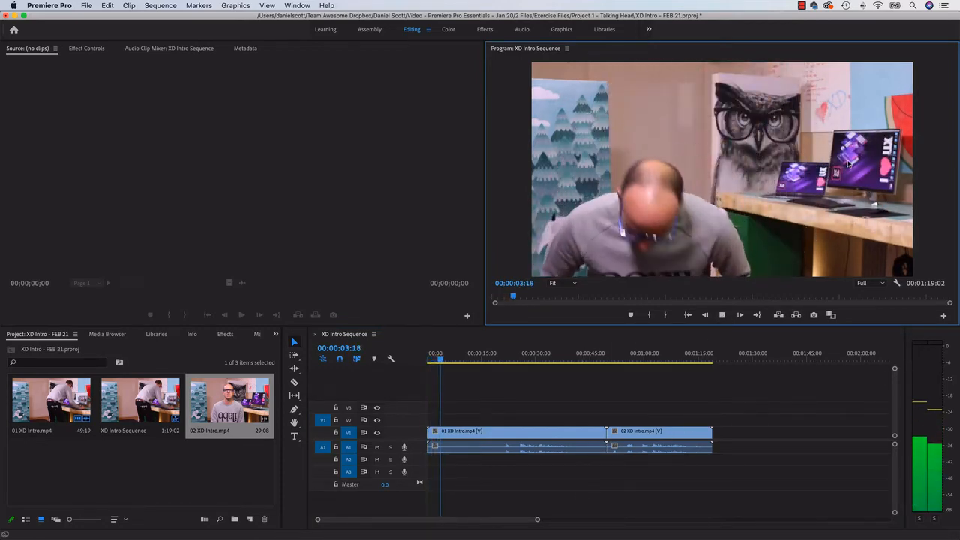
drag(442, 353, 508, 366)
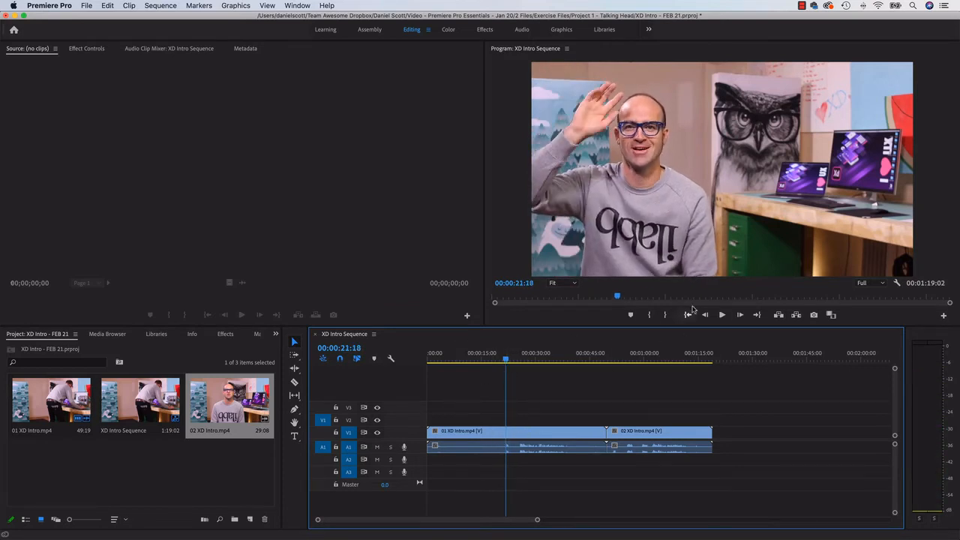
click(722, 315)
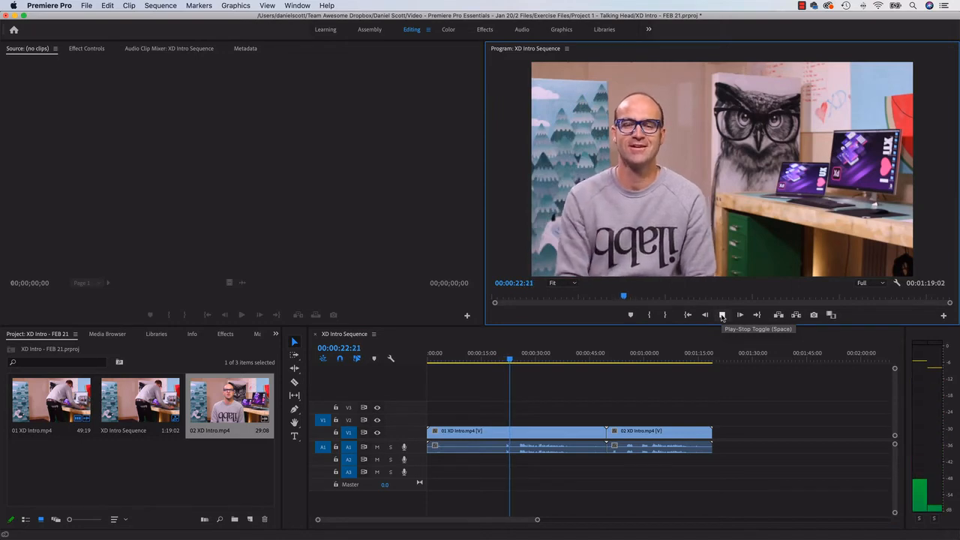
click(722, 315)
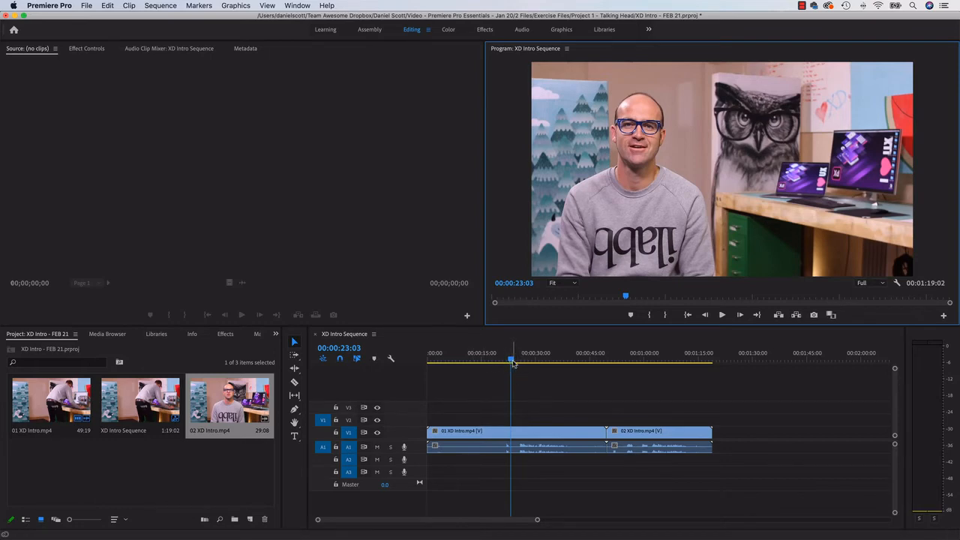
Step: Cut 01 XD Intro.mp4 at 00:00:25:08 with the Razor tool
drag(513, 363, 521, 365)
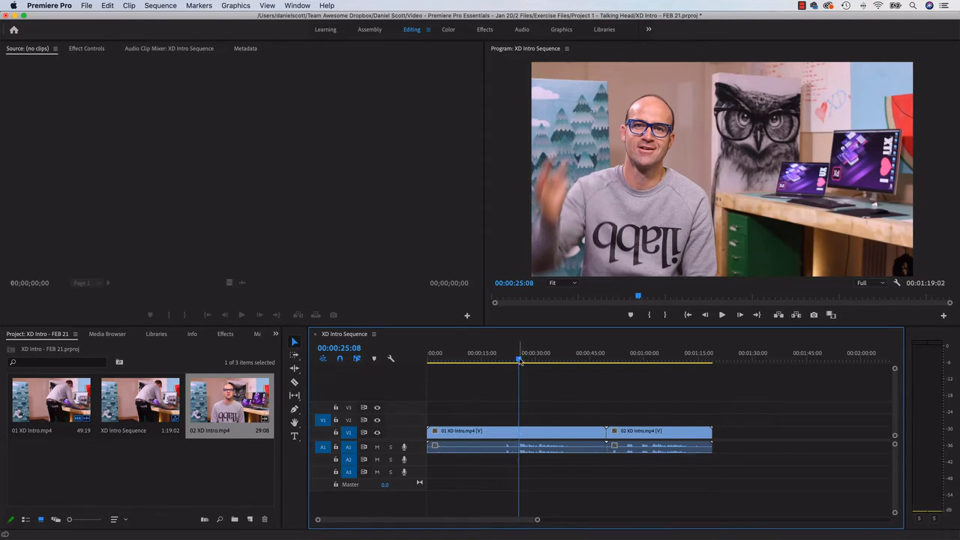
drag(519, 361, 519, 361)
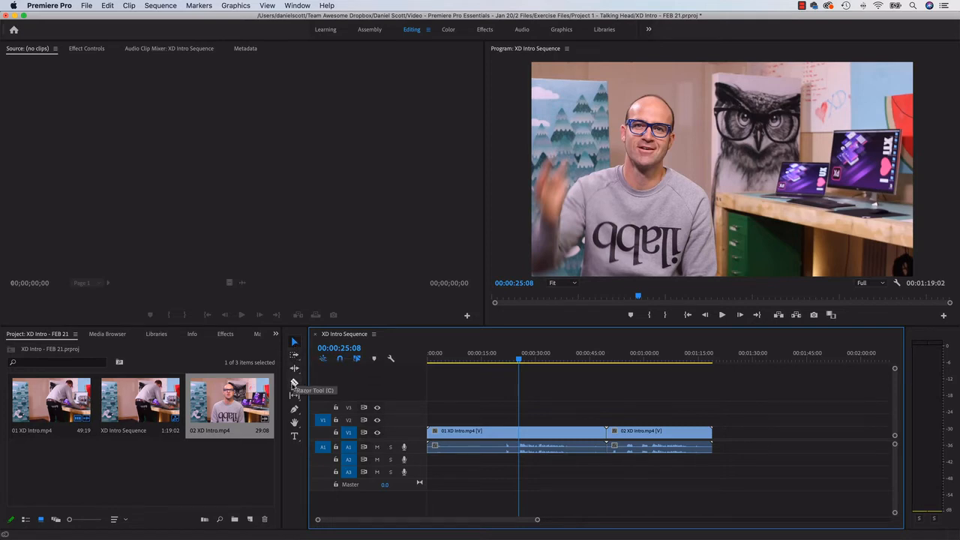
click(295, 384)
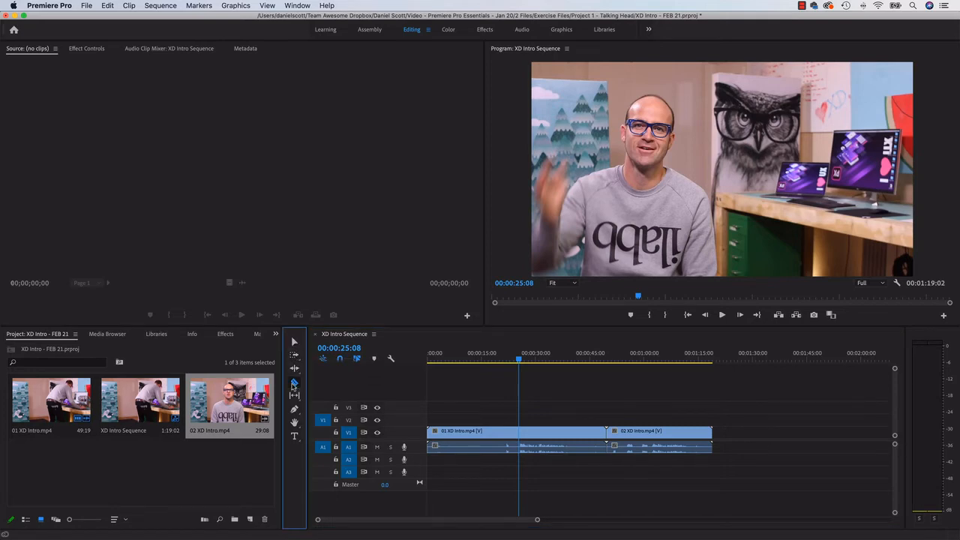
click(523, 439)
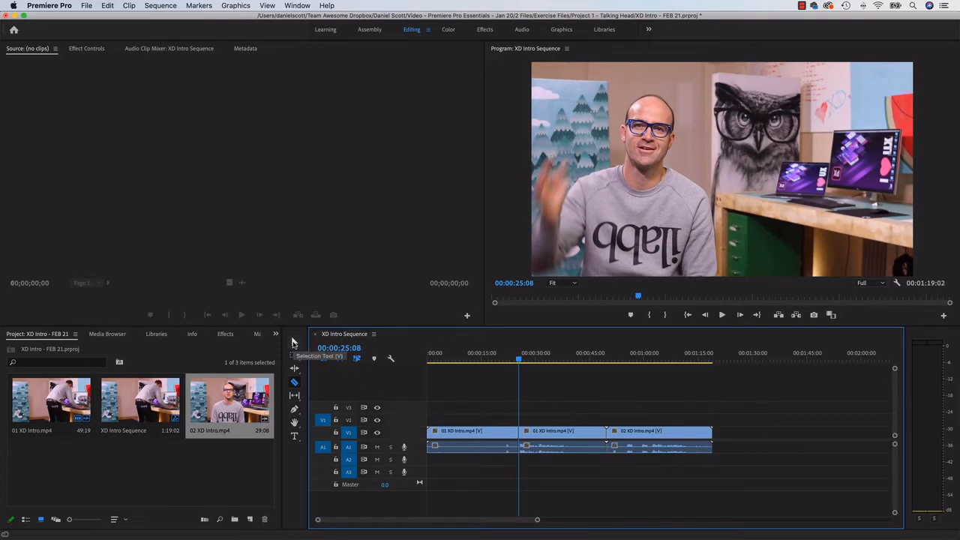
Step: Delete the part of 01 XD Intro.mp4 that lies before the cut
click(293, 343)
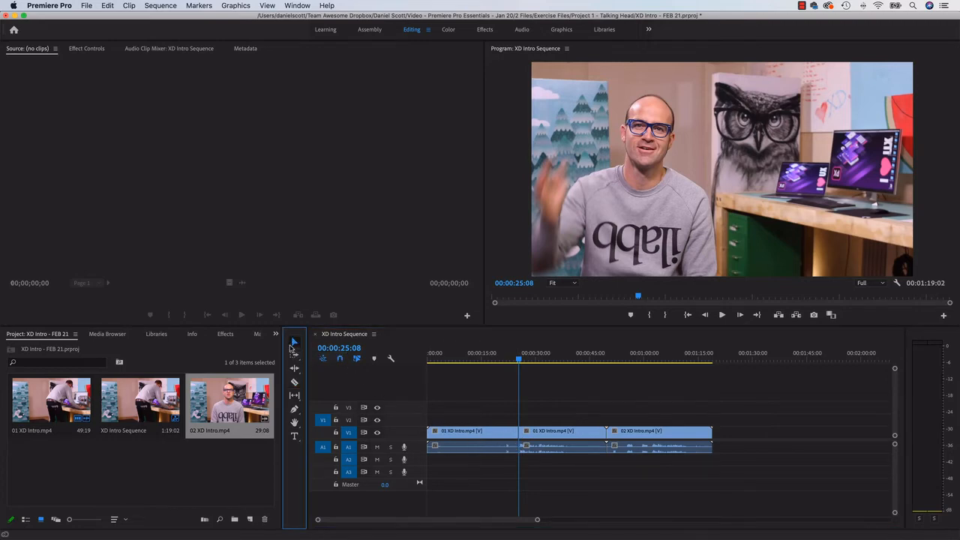
click(490, 435)
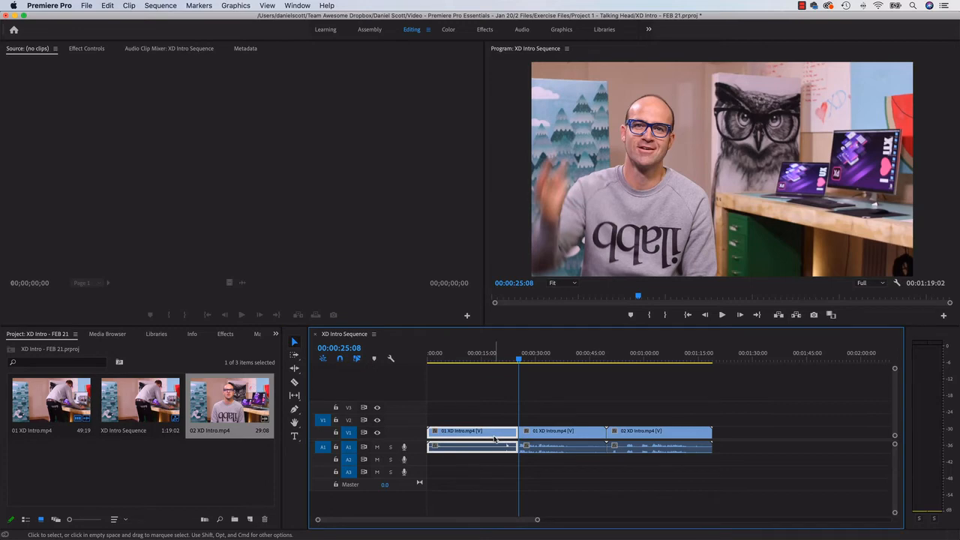
key(Delete)
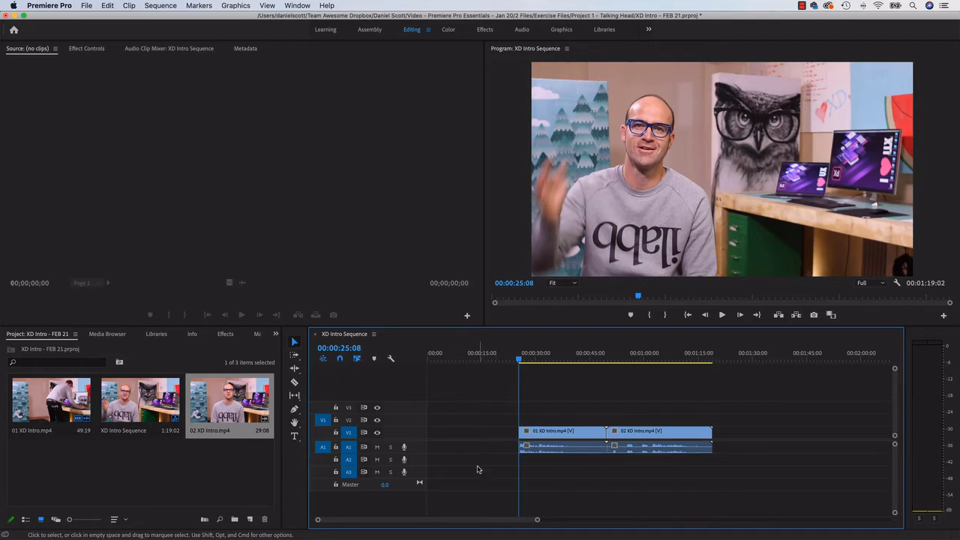
Step: Move the remaining piece of 01 XD Intro.mp4 to the very start of the sequence and set the playhead to 00:00:00:00
drag(557, 436, 494, 441)
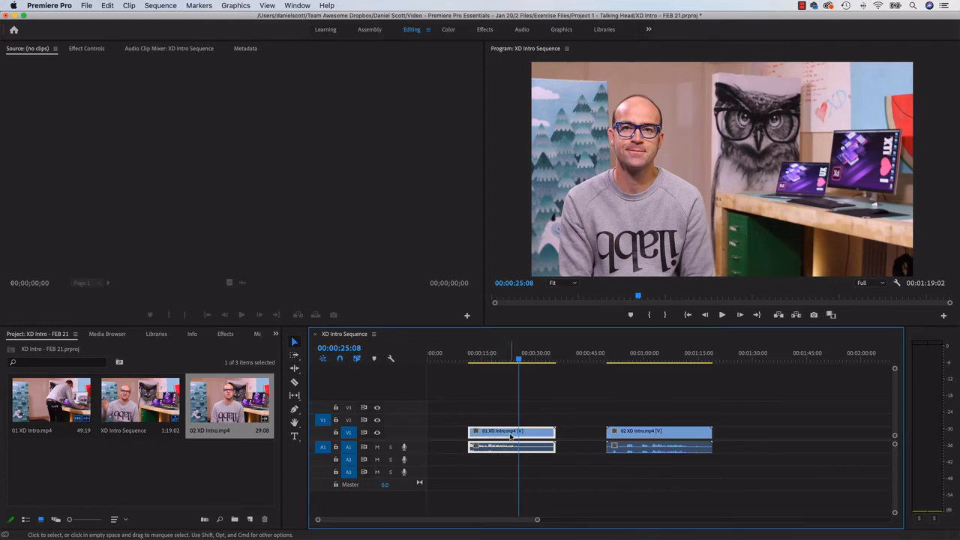
drag(511, 436, 443, 442)
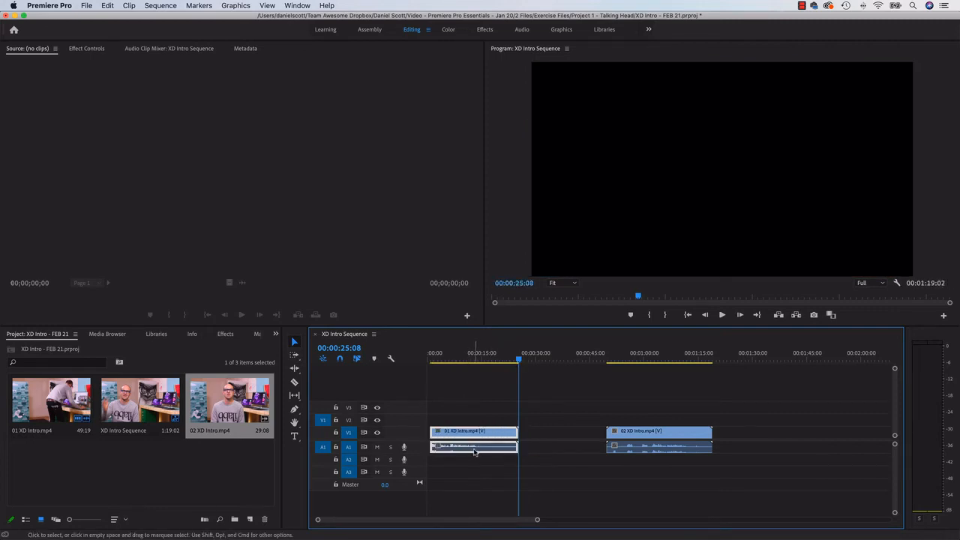
drag(451, 359, 418, 361)
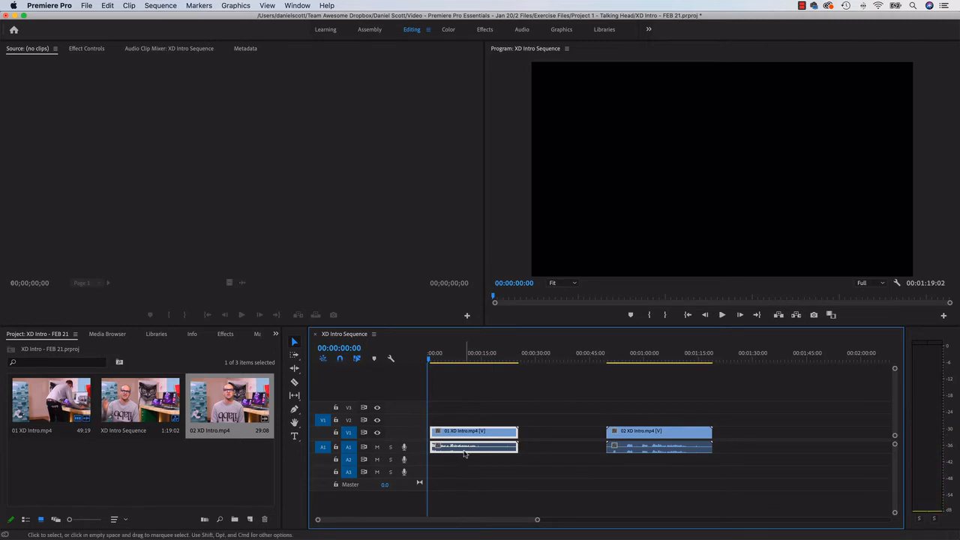
drag(460, 434, 450, 435)
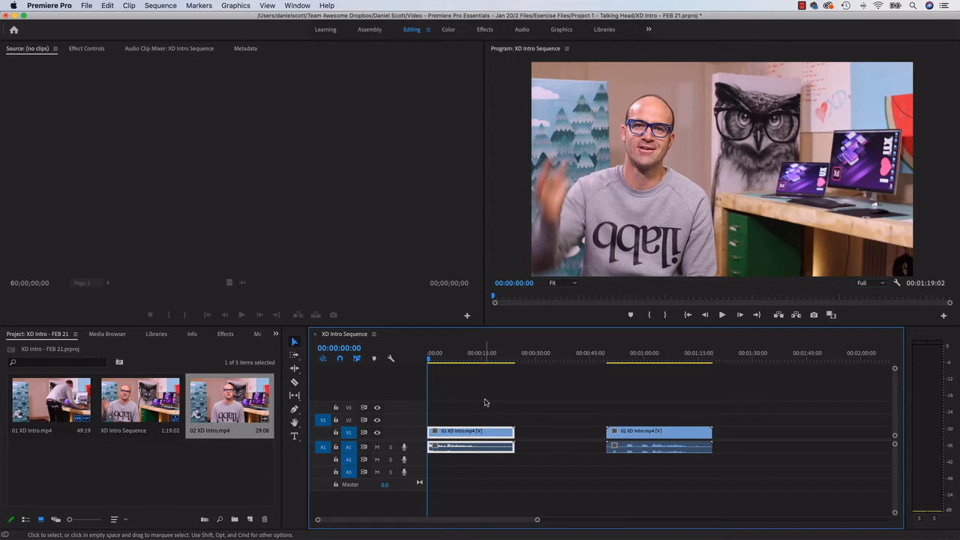
Step: Preview the trimmed first clip from its start, skip ahead to 00:00:11:02, and stop playback at 00:00:13:20
key(space)
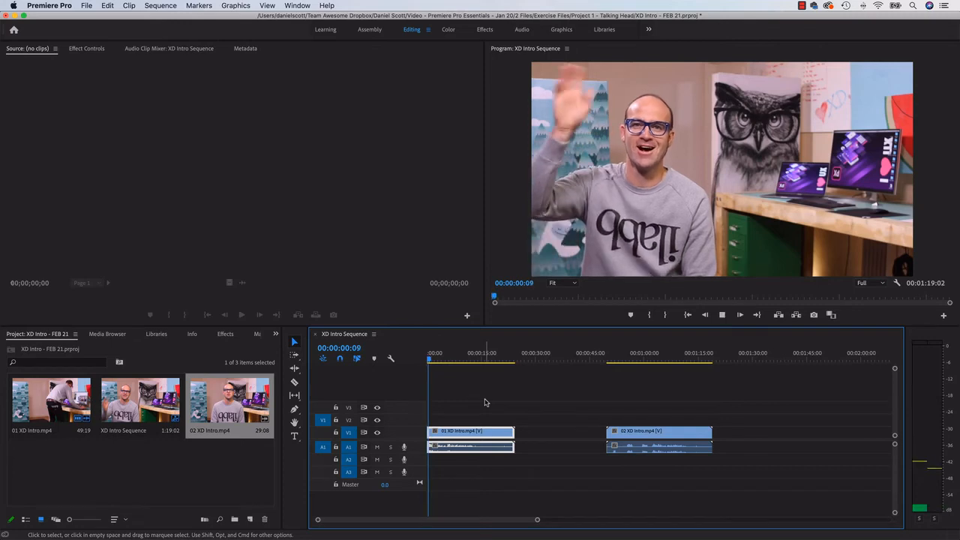
key(space)
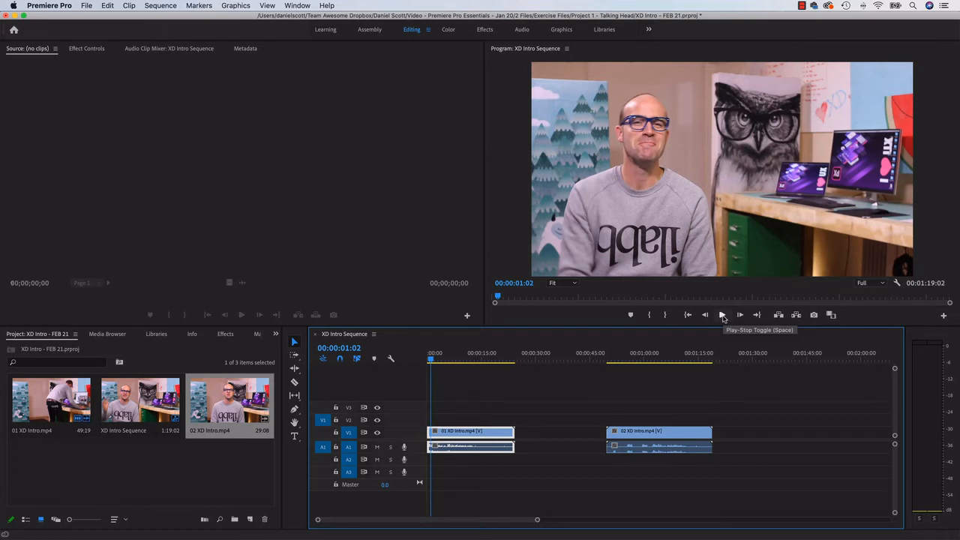
key(space)
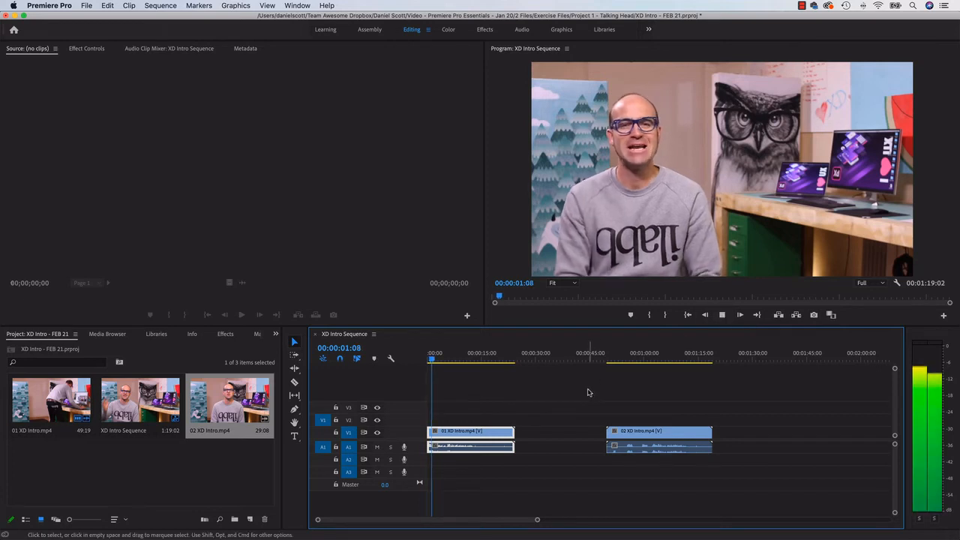
key(space)
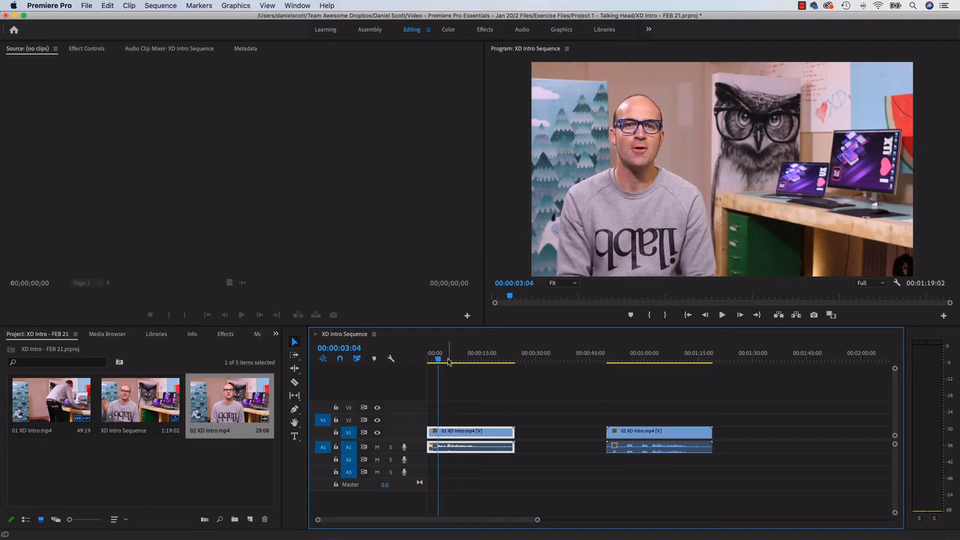
drag(449, 361, 470, 365)
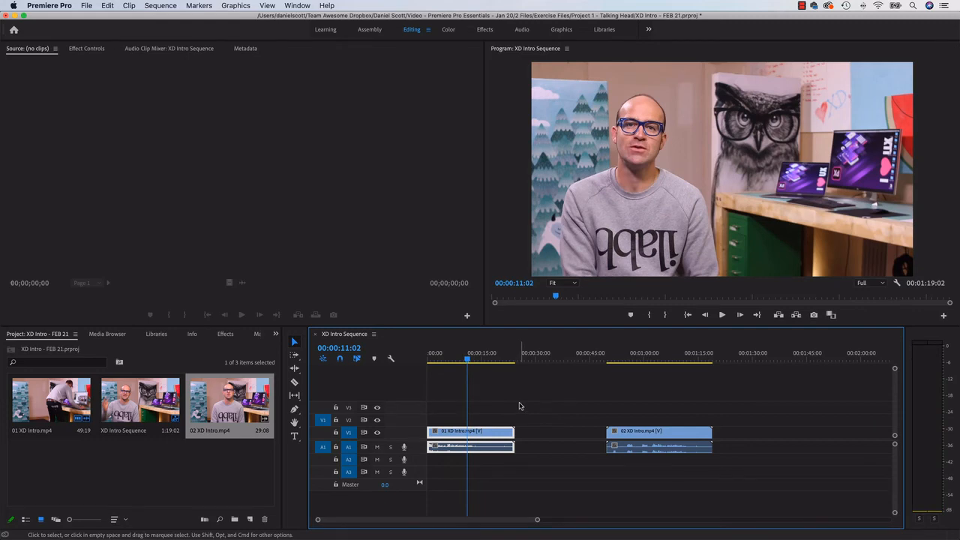
key(space)
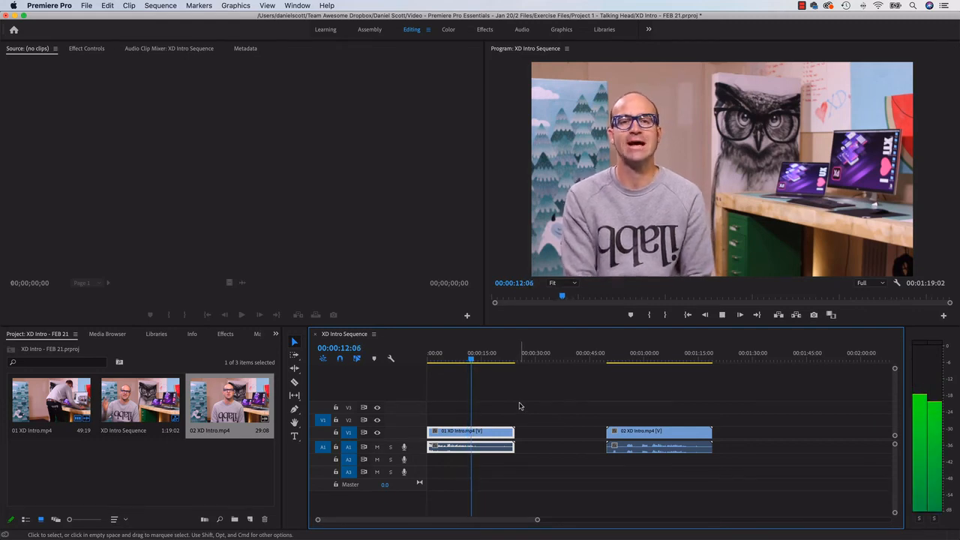
key(space)
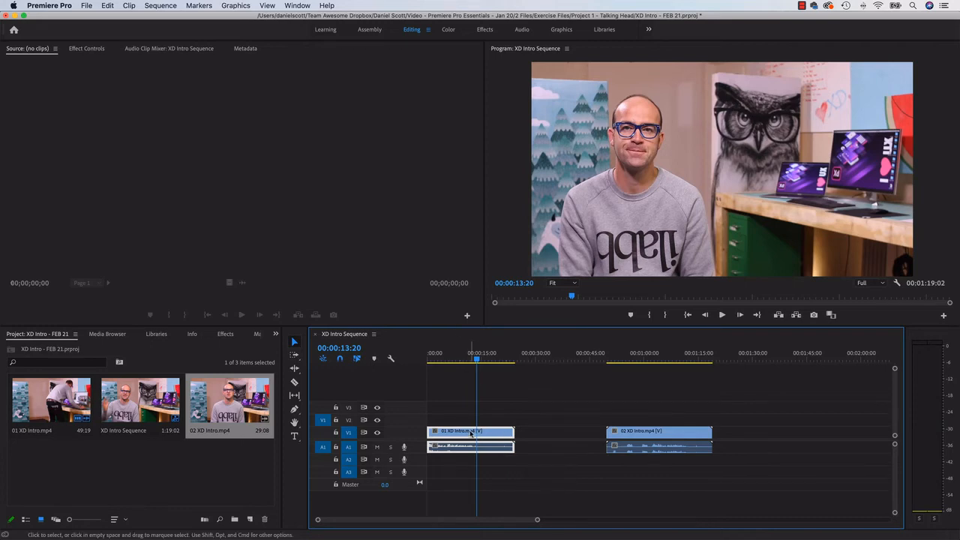
Step: Cut 01 XD Intro.mp4 at 00:00:13:20 with the Razor tool and delete the piece after the cut
click(296, 382)
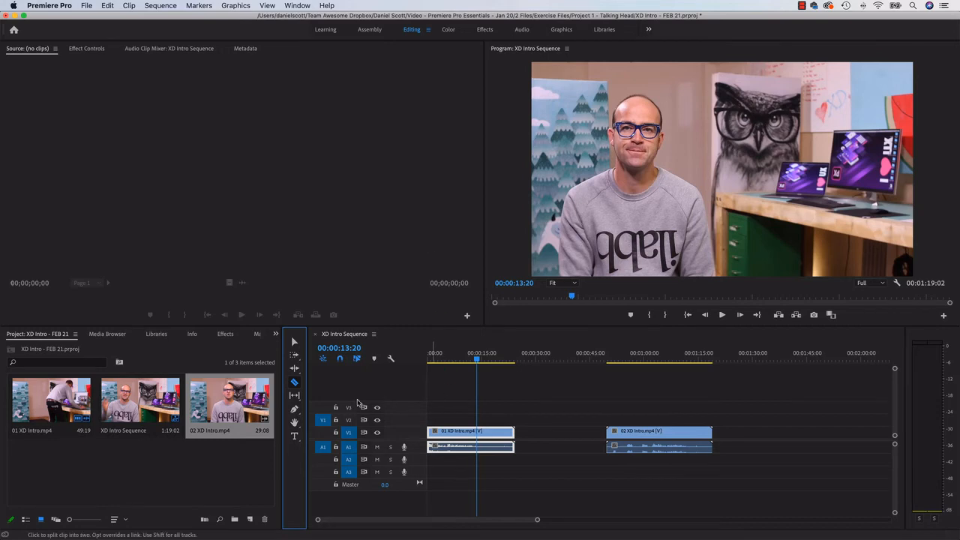
click(476, 433)
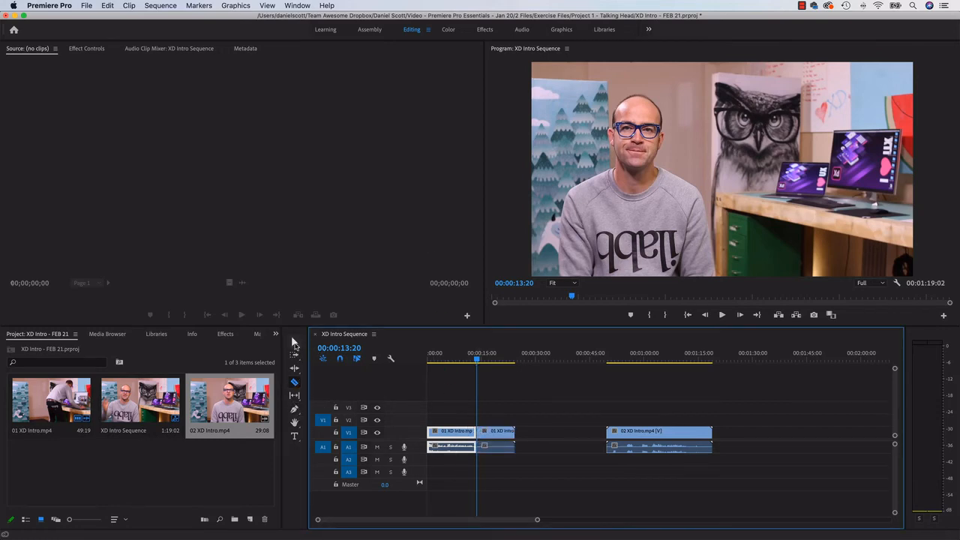
click(294, 343)
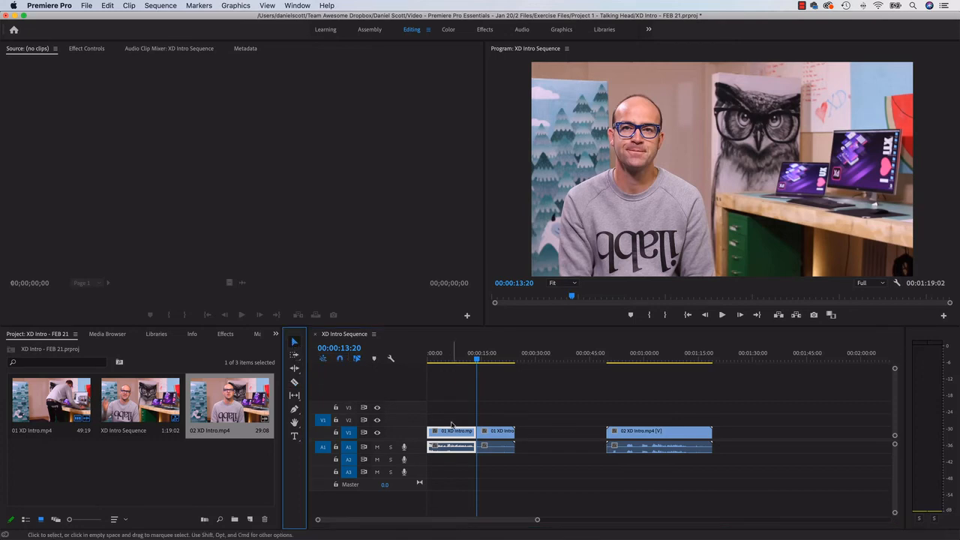
click(501, 435)
key(Delete)
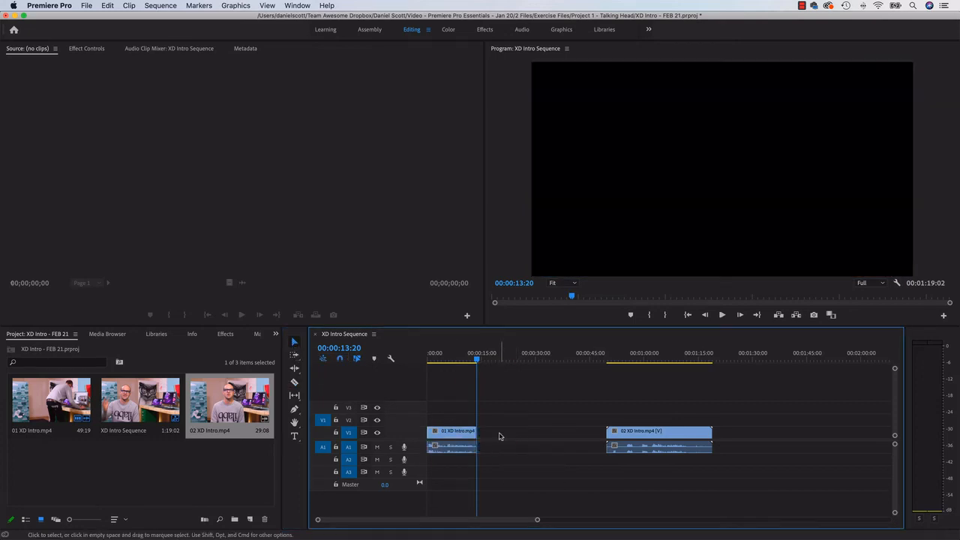
Step: Move 02 XD Intro.mp4 on the timeline so it starts directly at the end of the trimmed first clip
drag(650, 435, 526, 437)
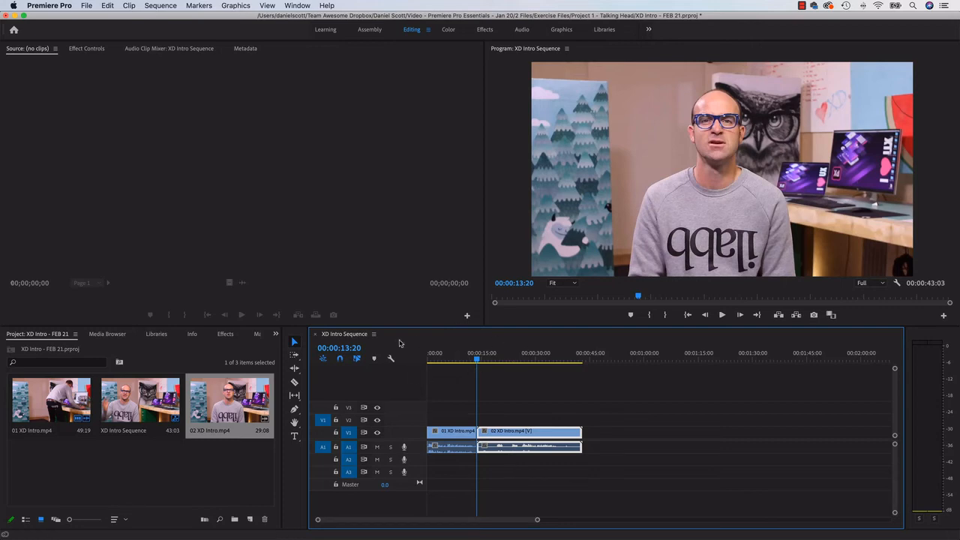
click(532, 396)
click(534, 435)
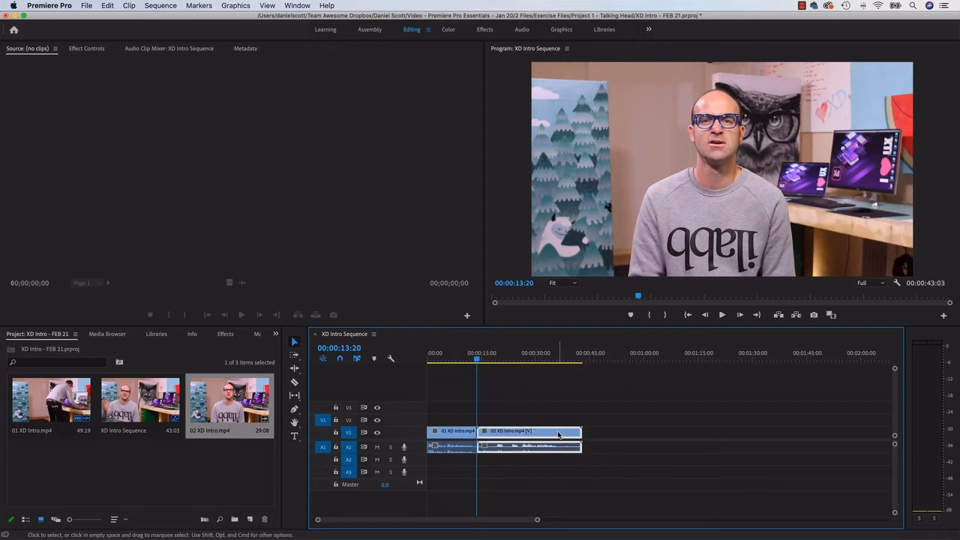
Step: Play the opening of 02 XD Intro.mp4 from several points to find where the usable take starts
key(=)
key(=)
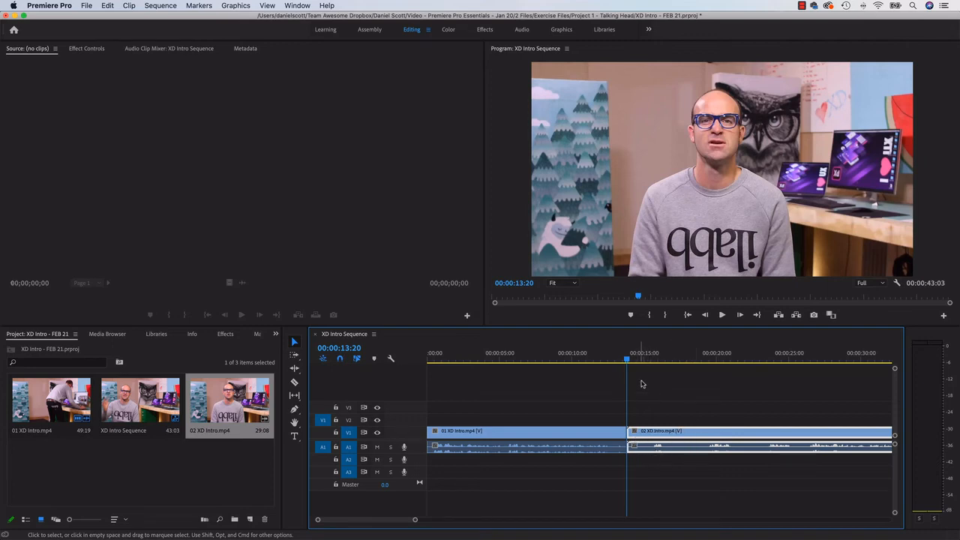
drag(627, 361, 712, 363)
key(space)
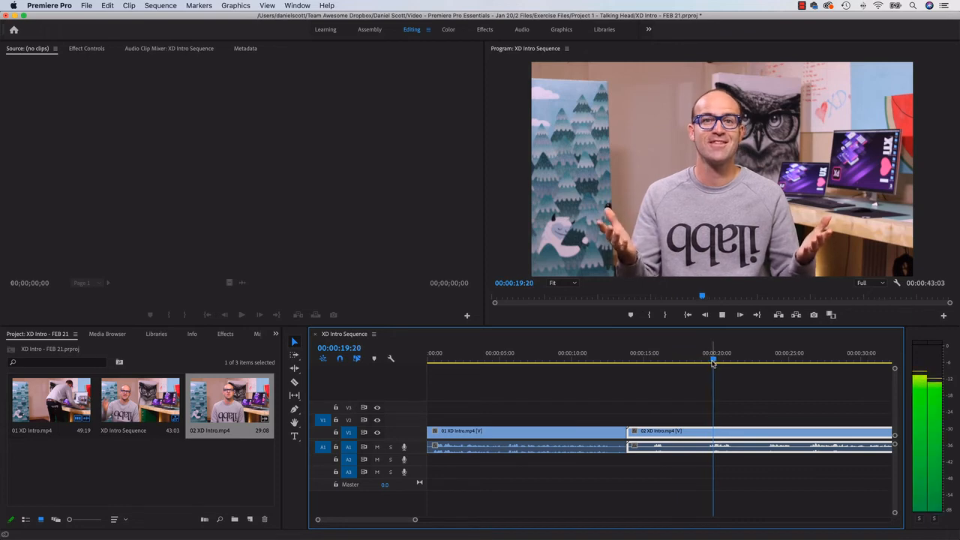
key(space)
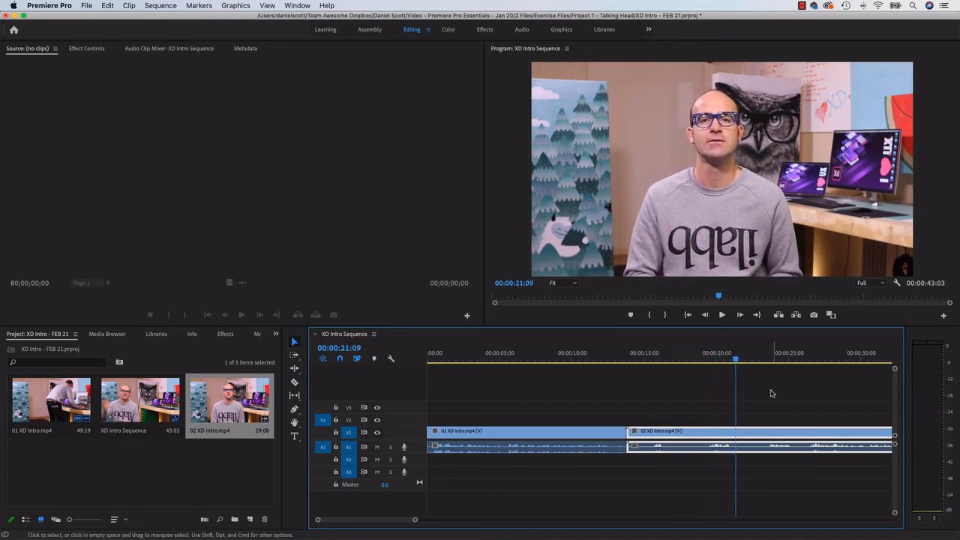
drag(755, 363, 769, 362)
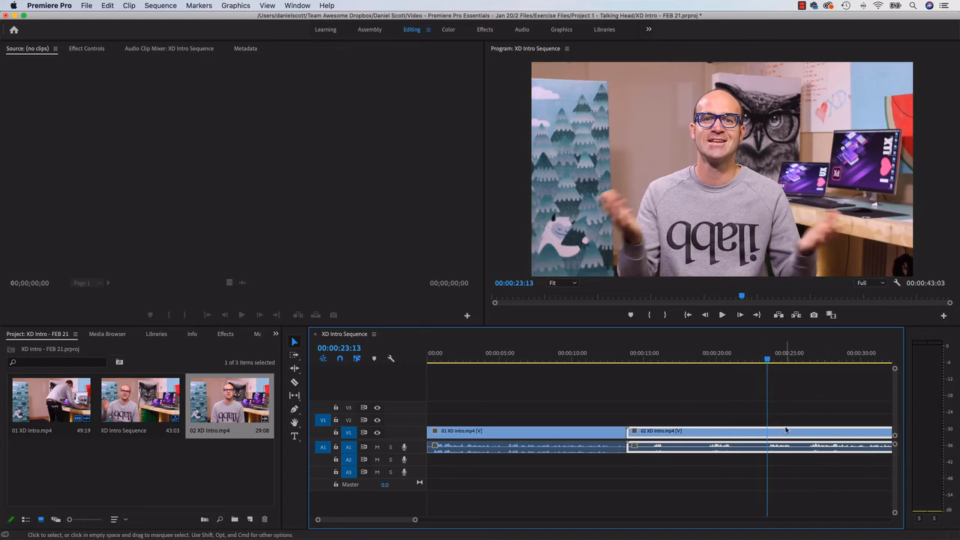
key(space)
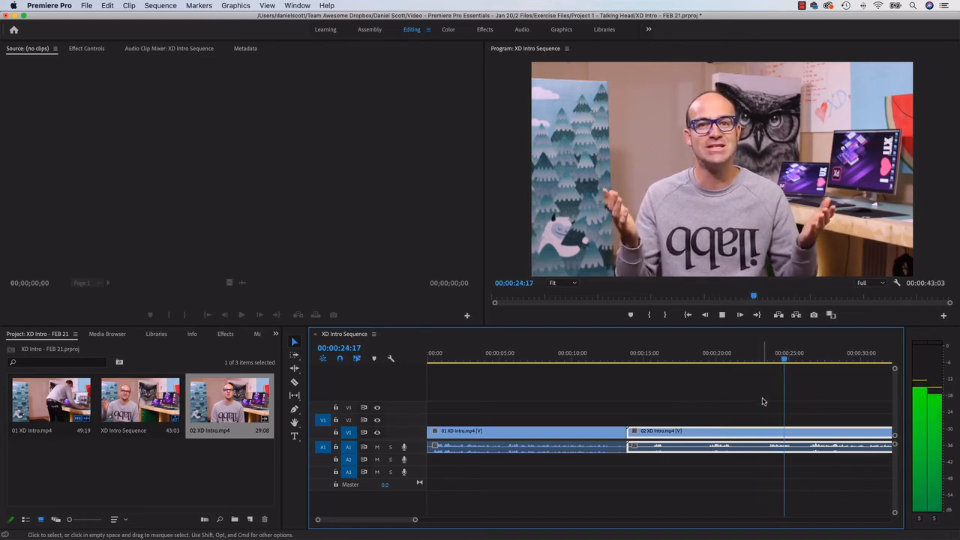
click(801, 362)
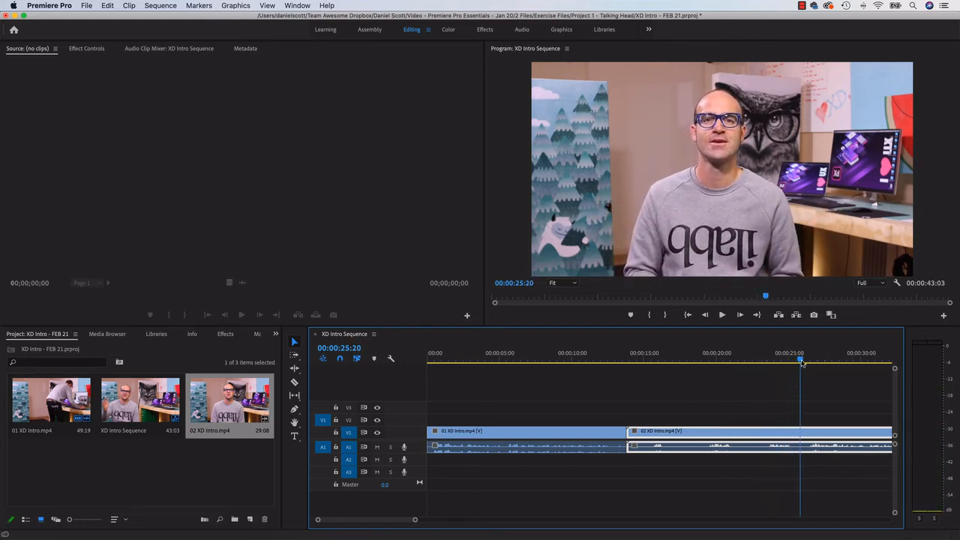
Step: Set the playhead to 00:00:26:08, where the usable take in 02 XD Intro.mp4 starts
drag(801, 363, 806, 362)
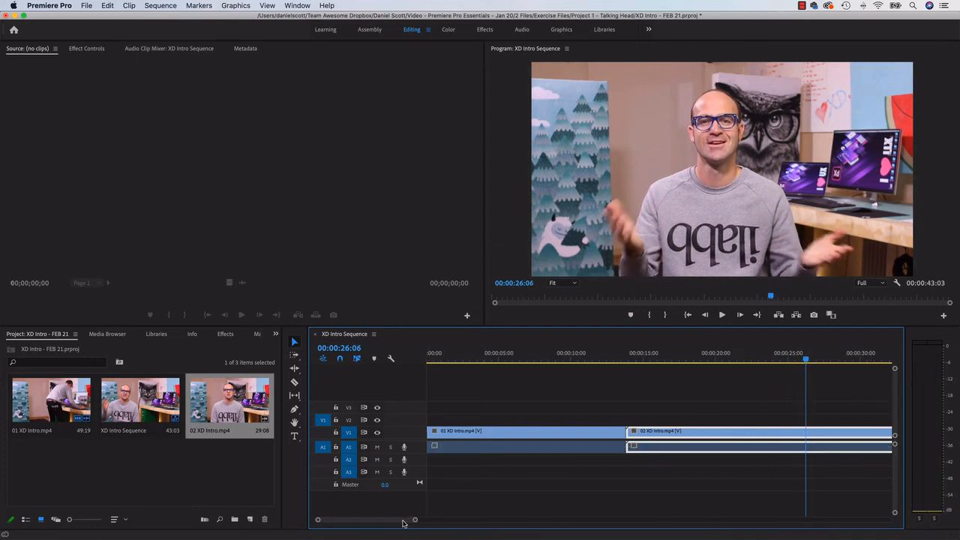
scroll(409, 521, right, 5)
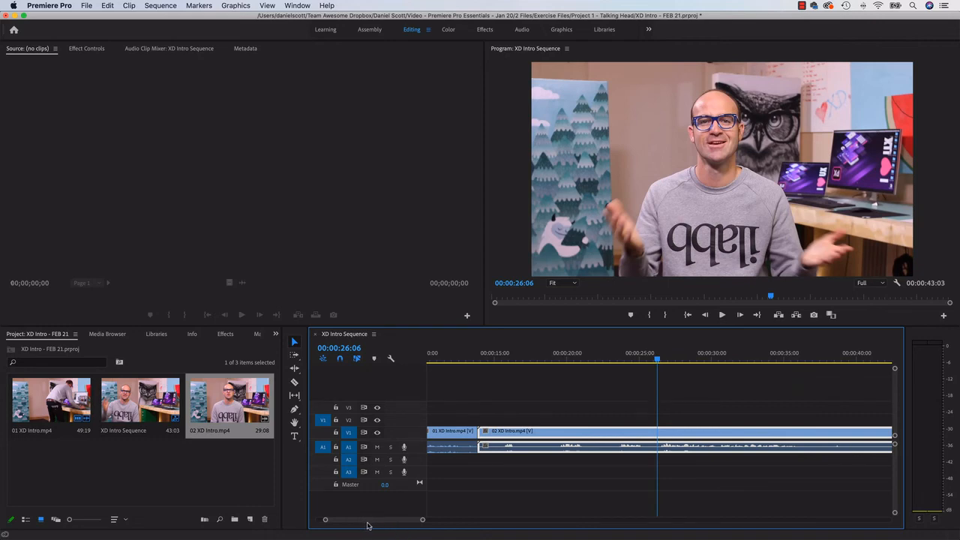
scroll(371, 525, right, 3)
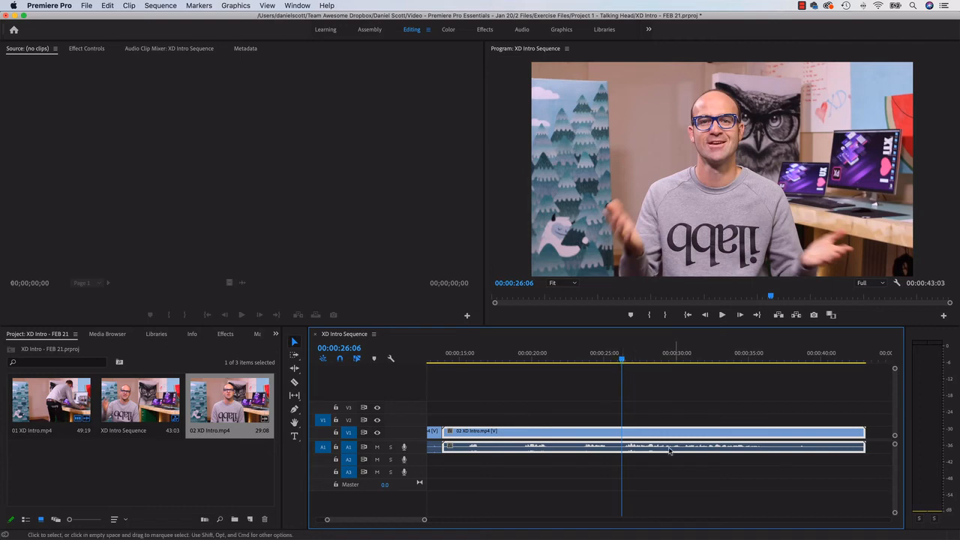
drag(621, 360, 623, 360)
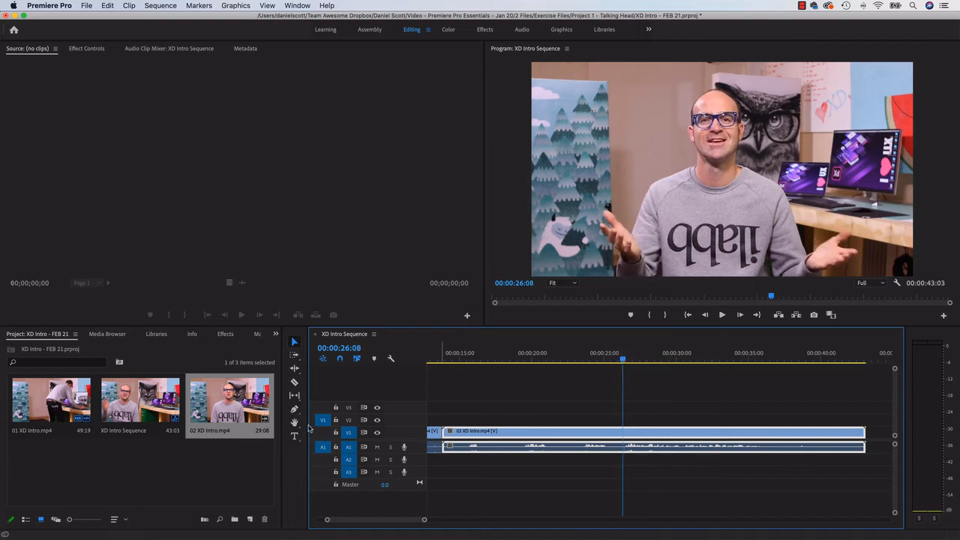
Step: Cut 02 XD Intro.mp4 with the Razor tool at 00:00:26:08 and near its end at about 00:00:36:01, then return to the Selection tool
click(295, 382)
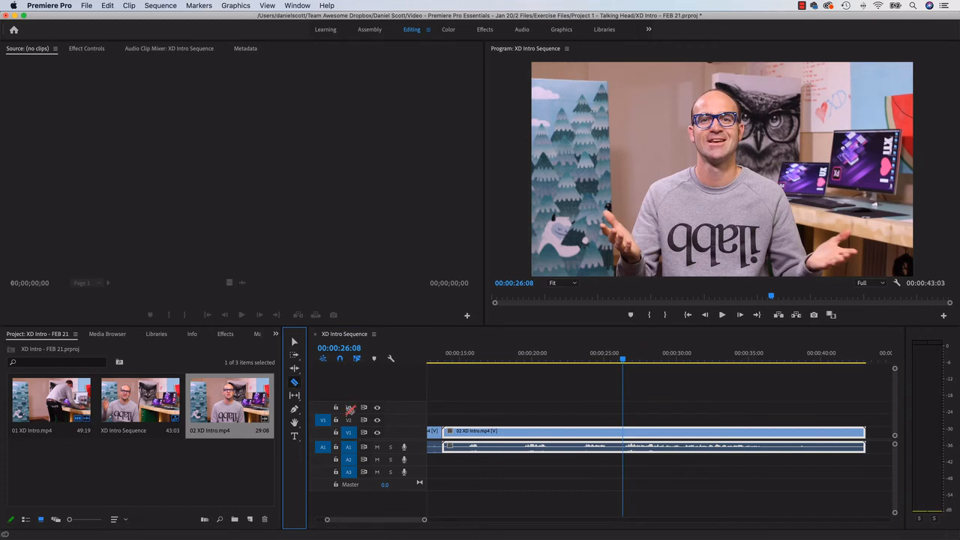
click(624, 439)
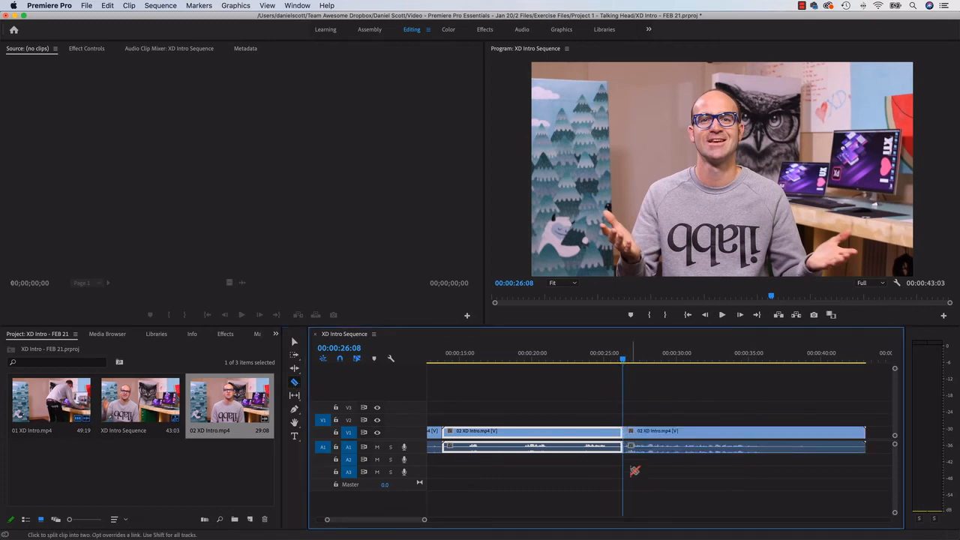
click(765, 446)
click(294, 342)
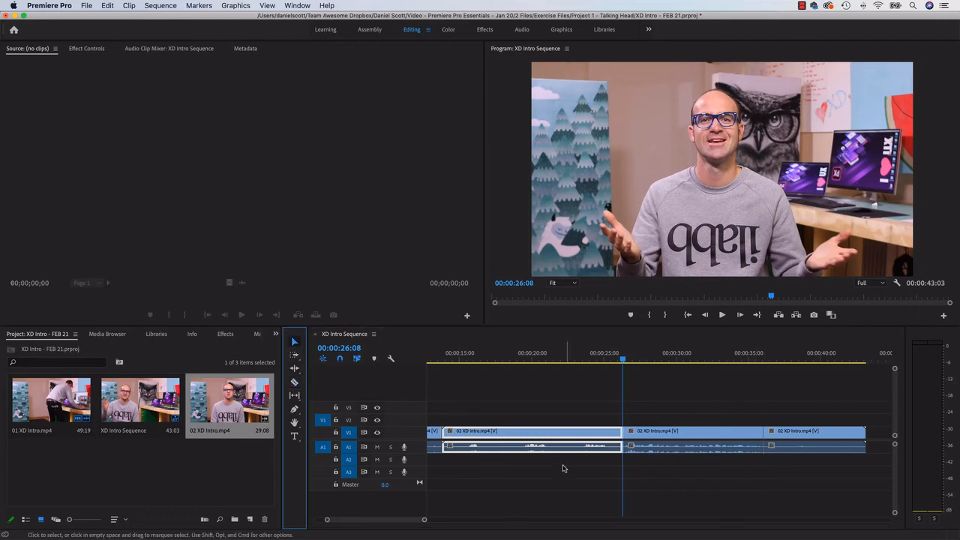
Step: Delete the opening and ending pieces of 02 XD Intro.mp4 and move the remaining piece directly against the end of the first clip
click(591, 441)
key(Delete)
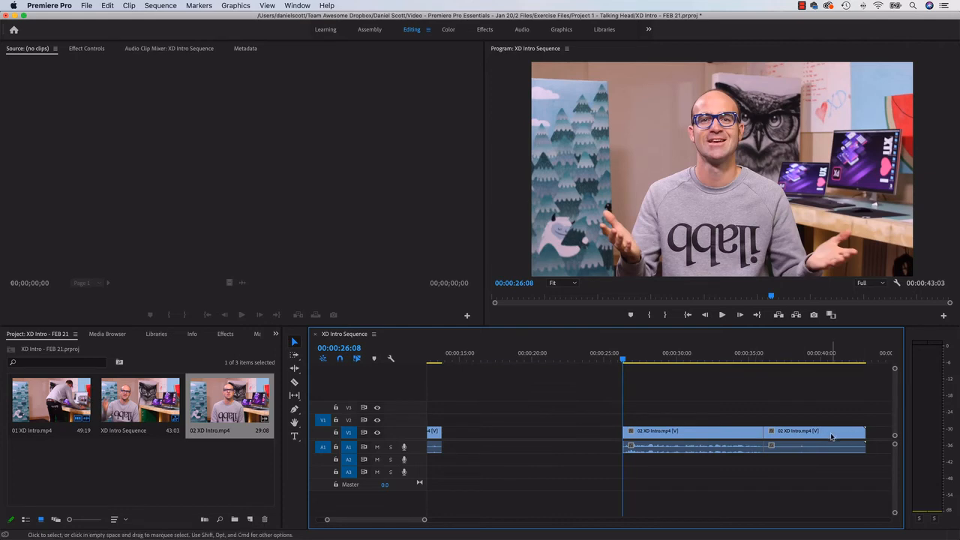
click(832, 438)
key(Delete)
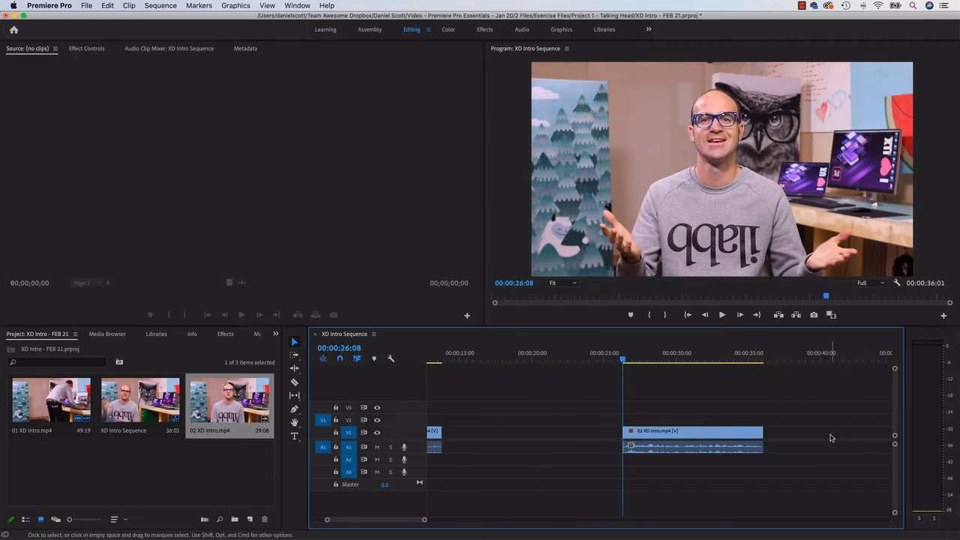
click(663, 434)
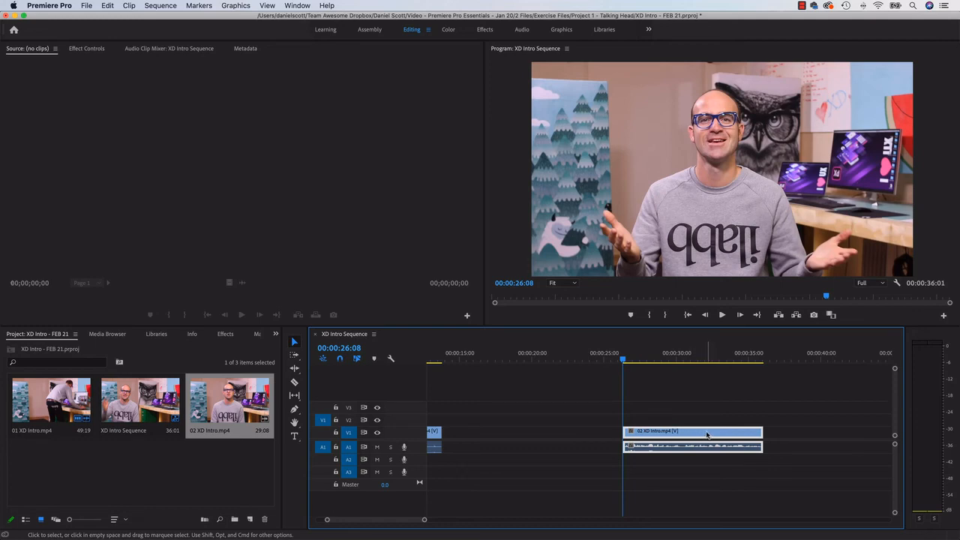
drag(709, 436, 531, 443)
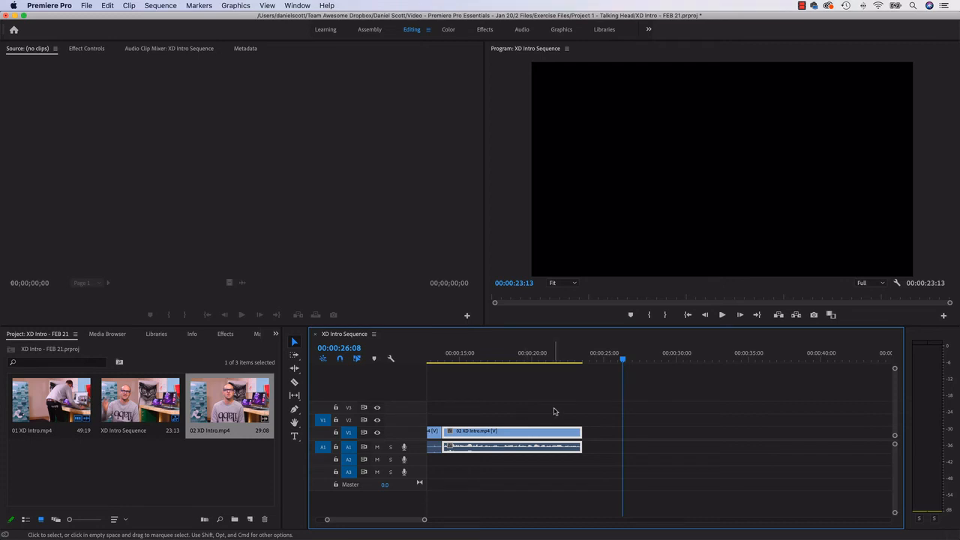
Step: Preview the assembled sequence from 00:00:00:00 and stop playback at 00:00:02:16
key(minus)
drag(569, 358, 424, 363)
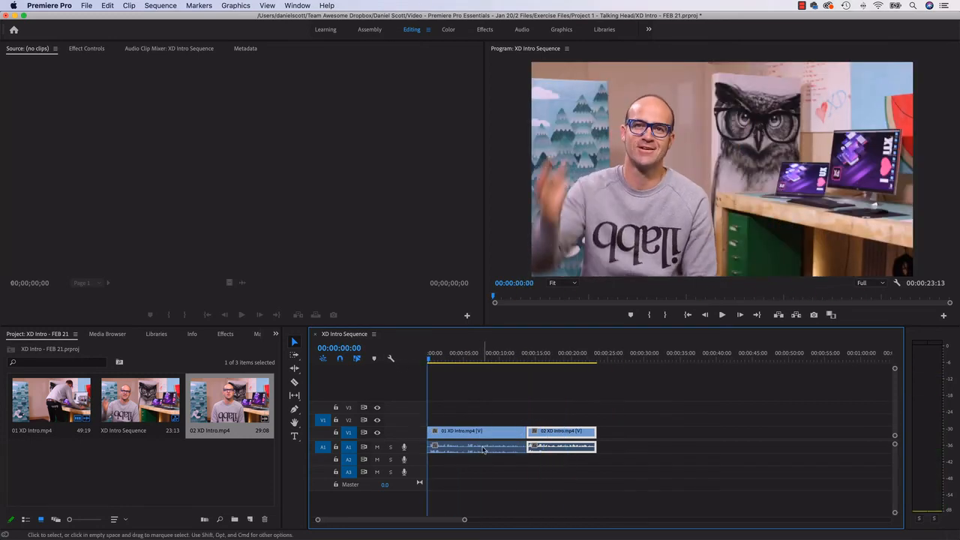
key(space)
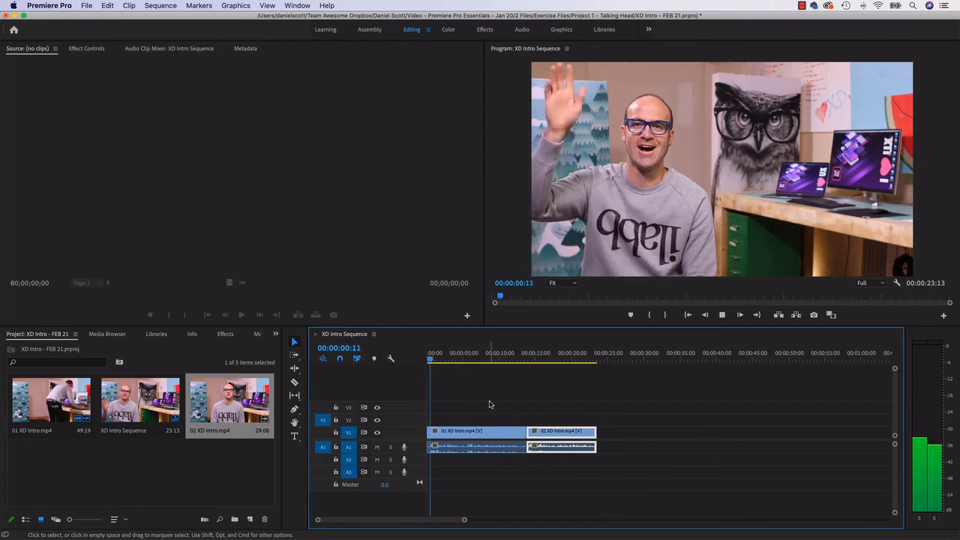
click(721, 314)
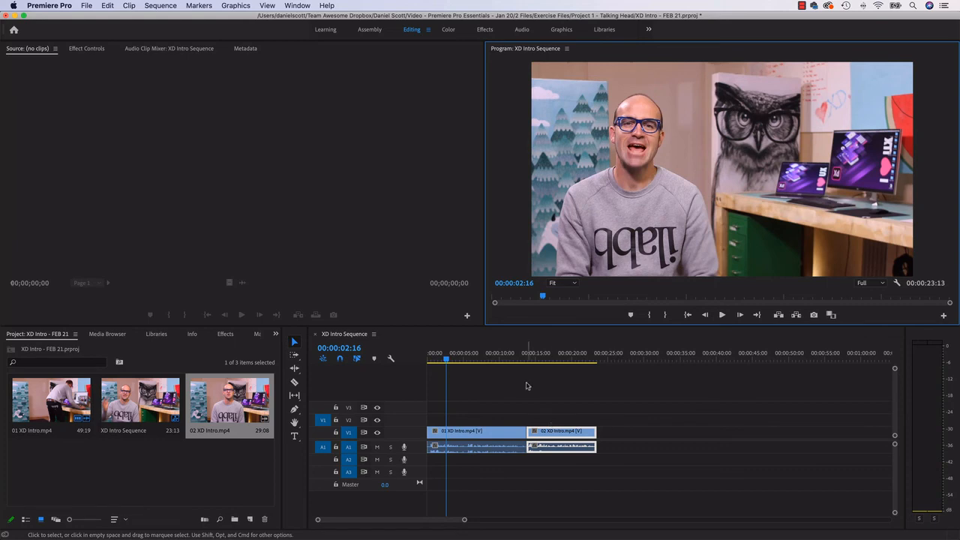
Step: Play across the join between the two clips twice, then set the playhead to 00:00:20:03
drag(504, 349, 523, 362)
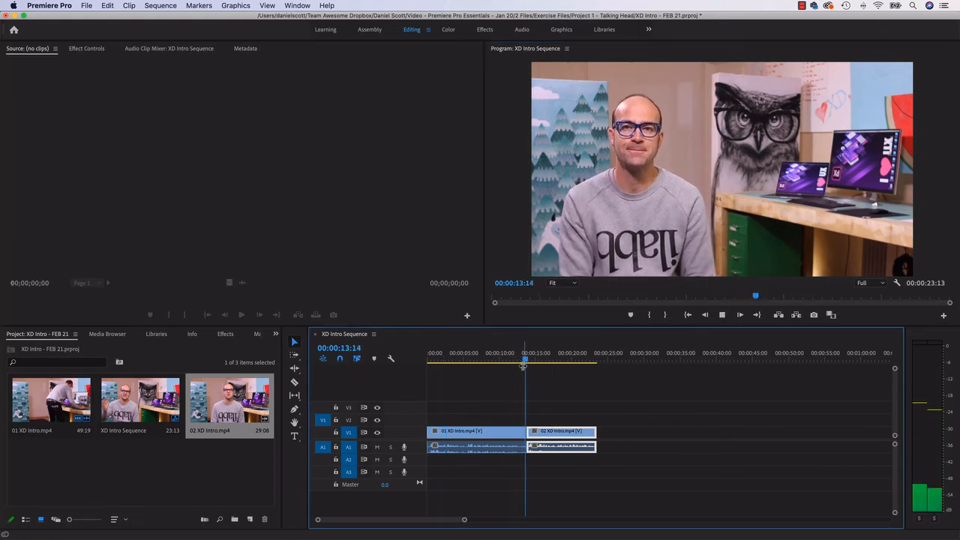
key(space)
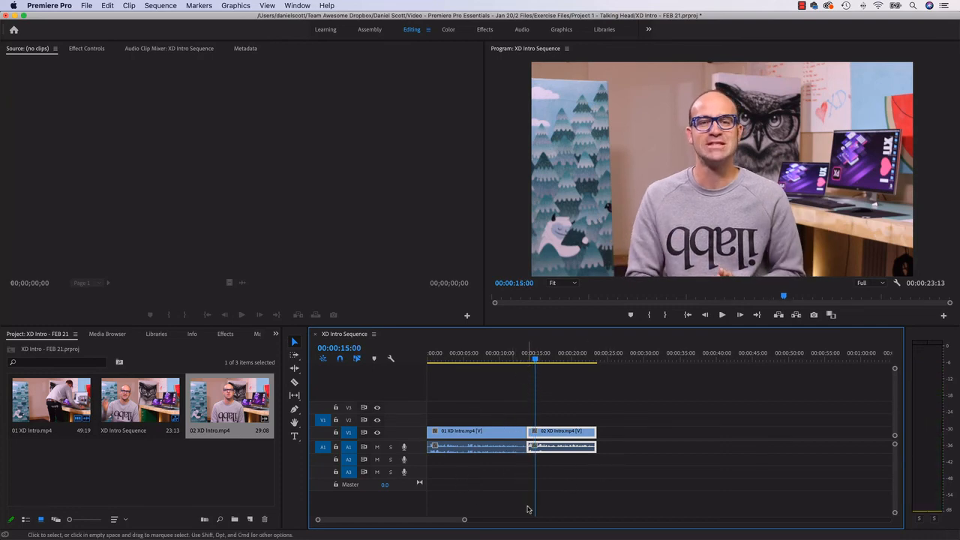
click(523, 361)
key(space)
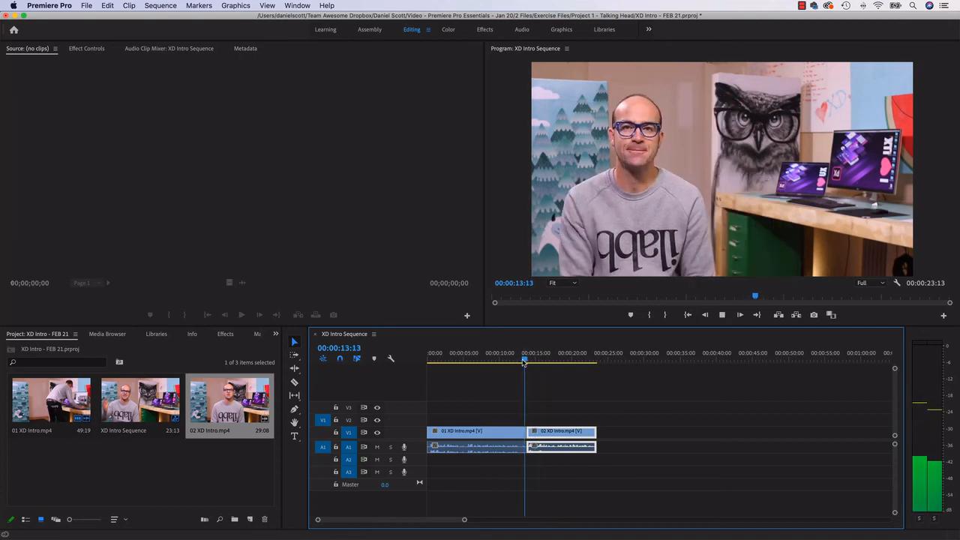
key(space)
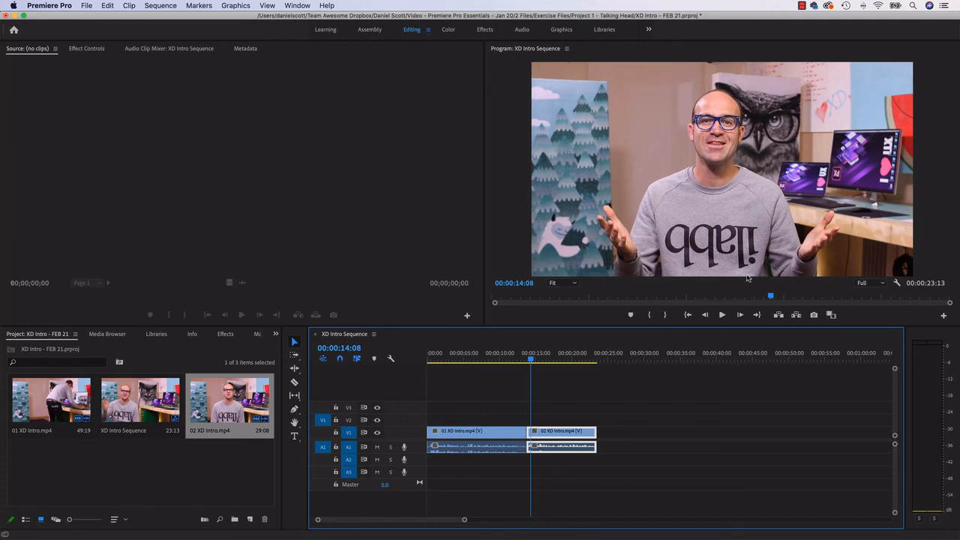
click(513, 359)
click(573, 358)
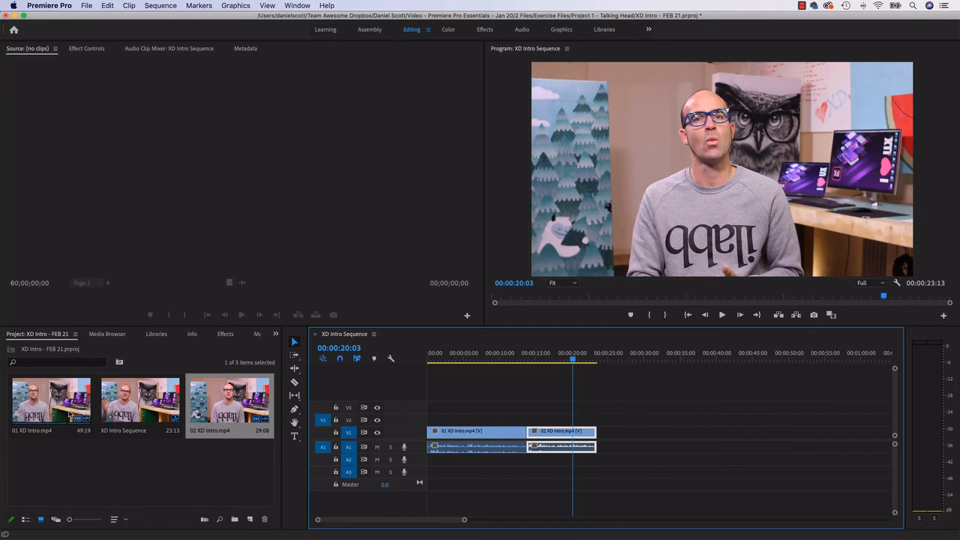
Step: Load the project clip 01 XD Intro.mp4 into the Source Monitor and compare it with the Effect Controls view, ending on Effect Controls
double_click(54, 407)
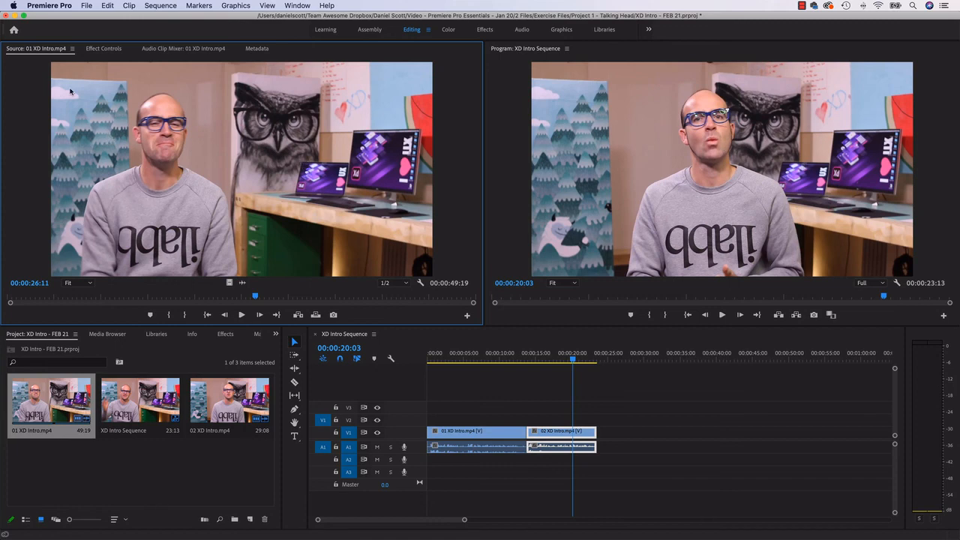
click(98, 49)
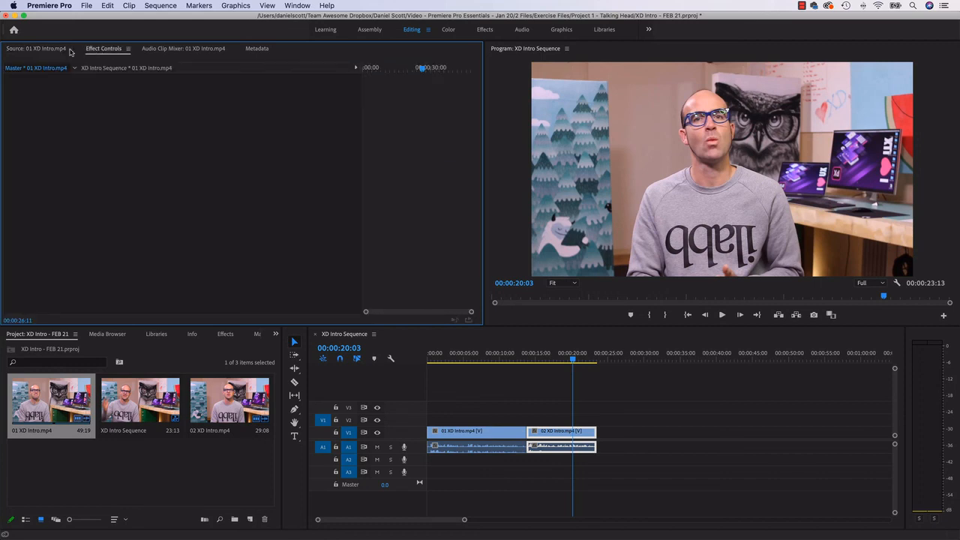
click(28, 50)
click(111, 51)
click(27, 49)
click(92, 48)
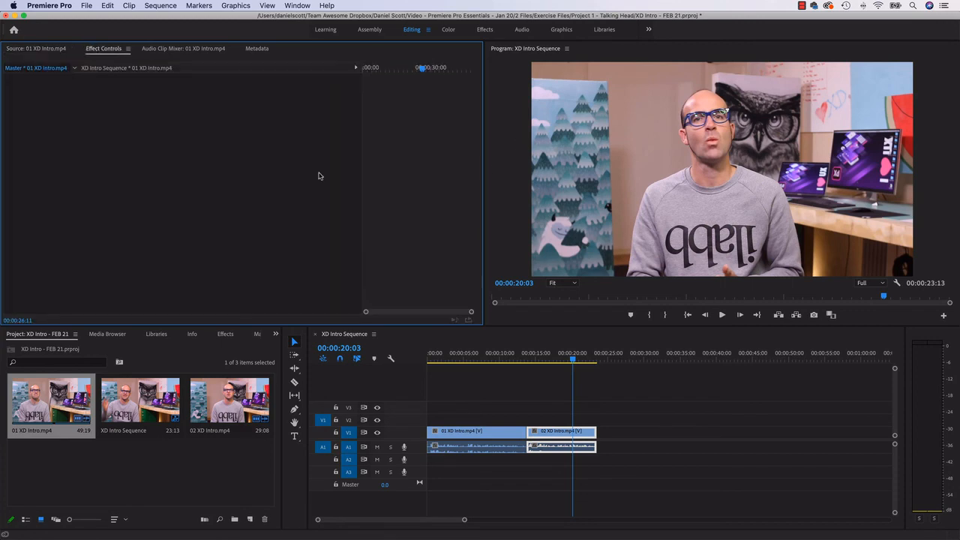